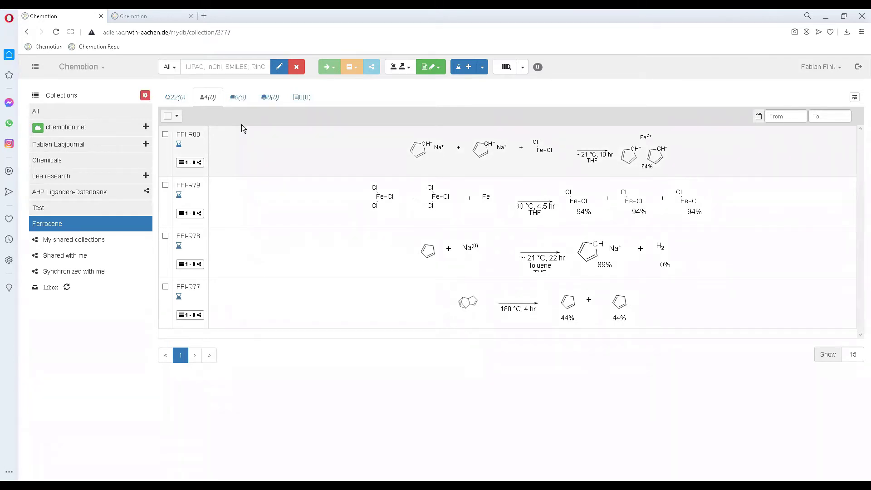
Switch the Ferrocene collection's list to its samples, grouped by molecule
click(169, 98)
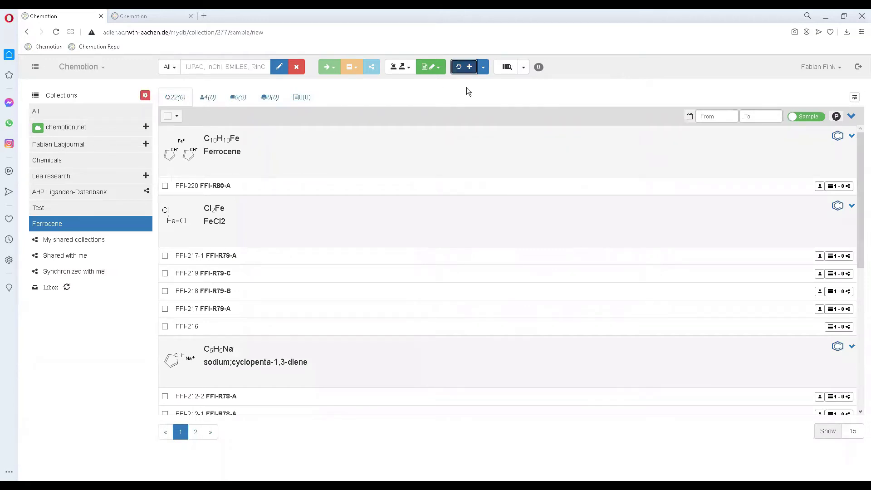
Create sample FFI-221 without drawing a structure and expand its Chemical identifiers section
click(459, 68)
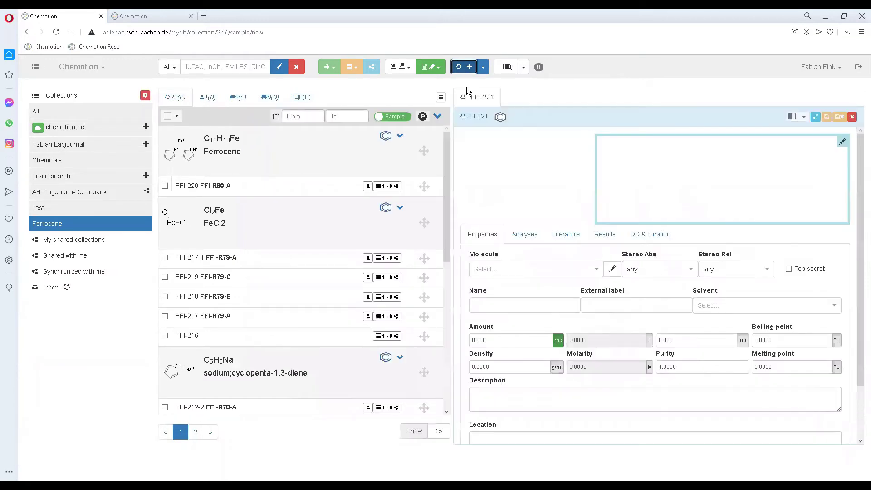
click(673, 182)
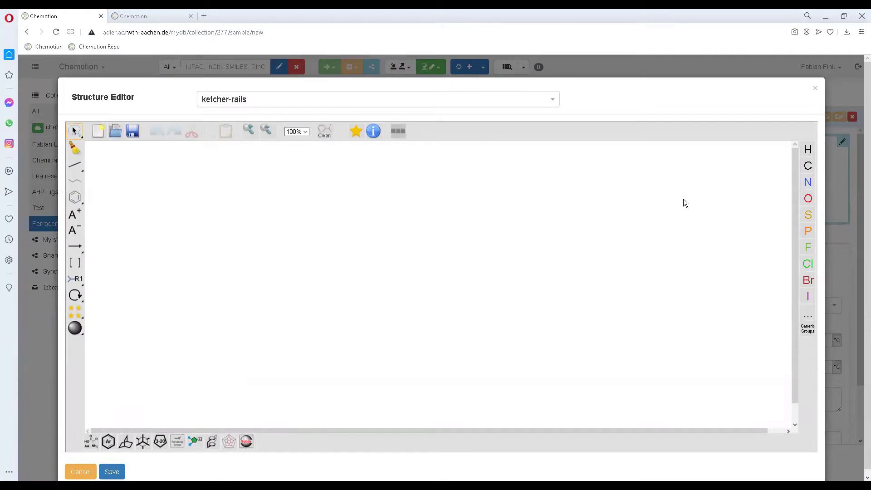
click(817, 89)
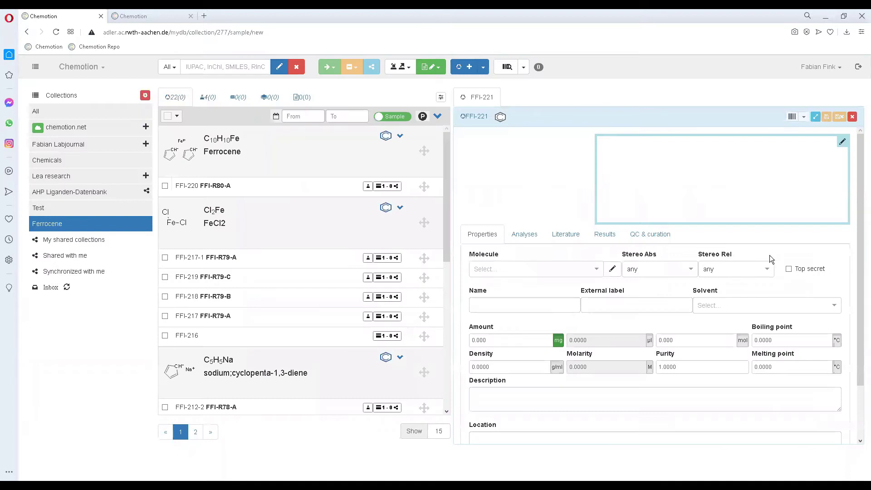
scroll(779, 251, down, 2)
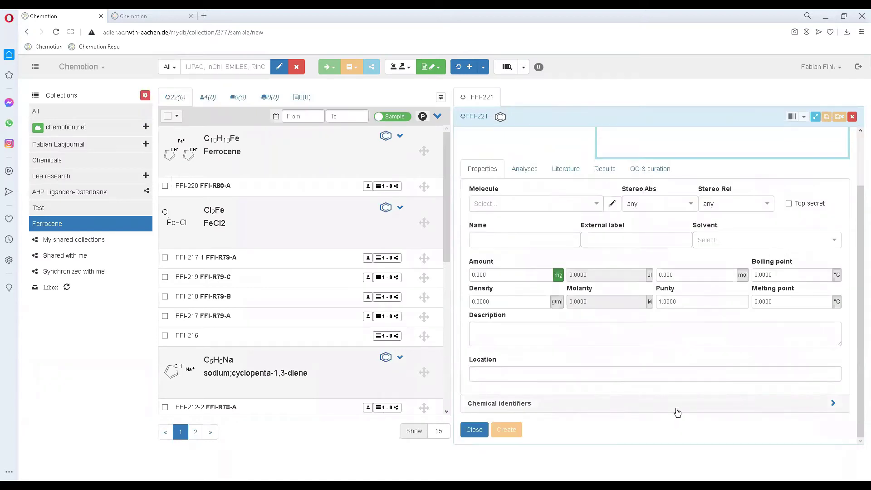
click(678, 408)
scroll(729, 327, down, 3)
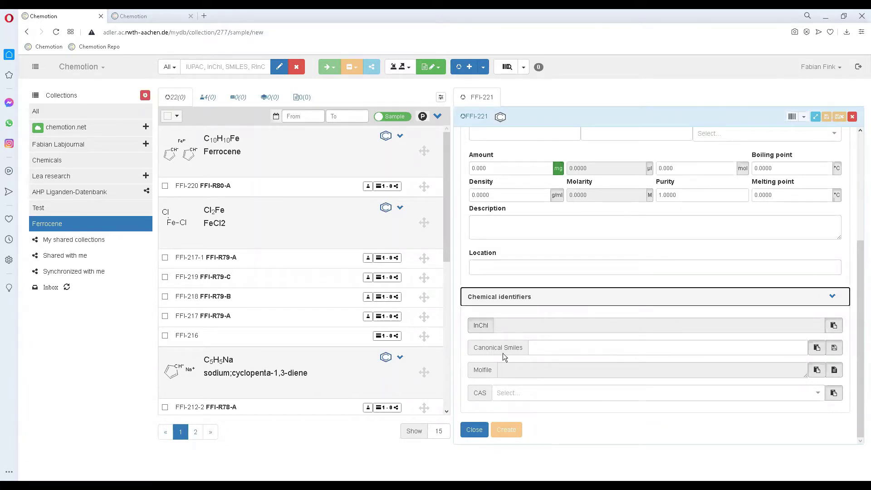
Define FFI-221 from pasted SMILES as tricyclo[5.2.1.02,6]deca-3,8-diene, density 0.98 g/ml, and save
click(557, 342)
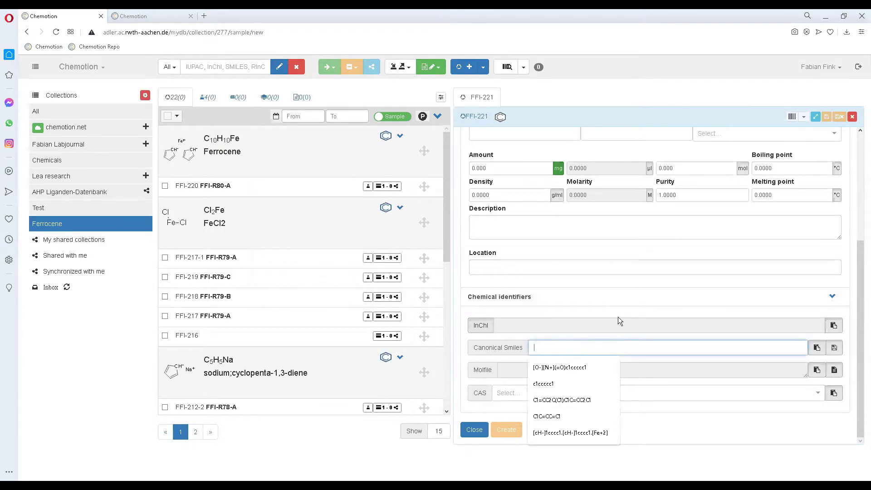
text(C1C=CC2C1C3CC2C=C3)
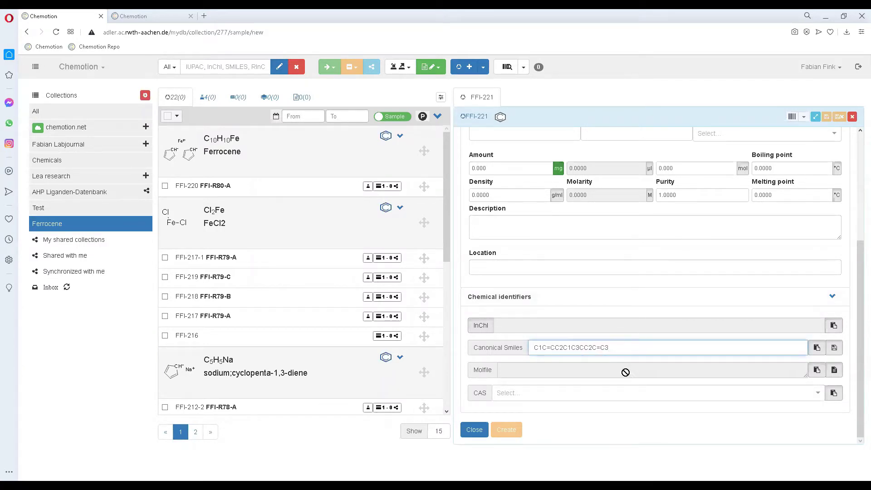
click(834, 349)
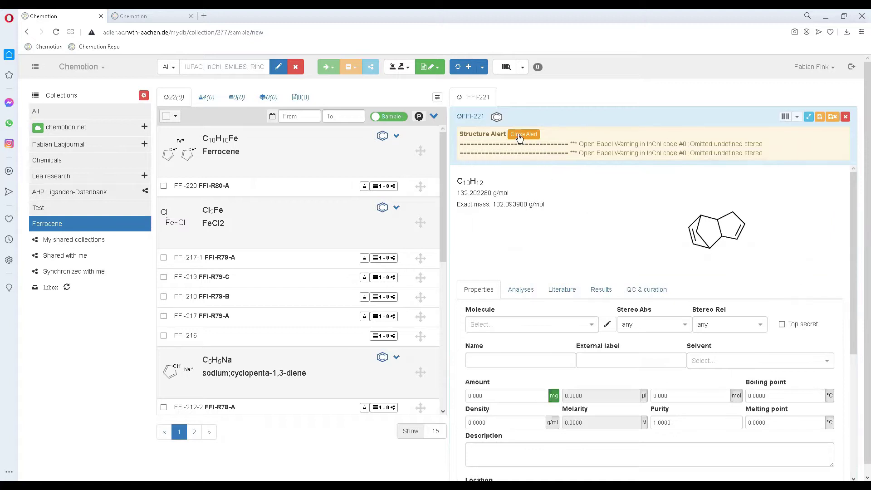
click(524, 134)
click(503, 382)
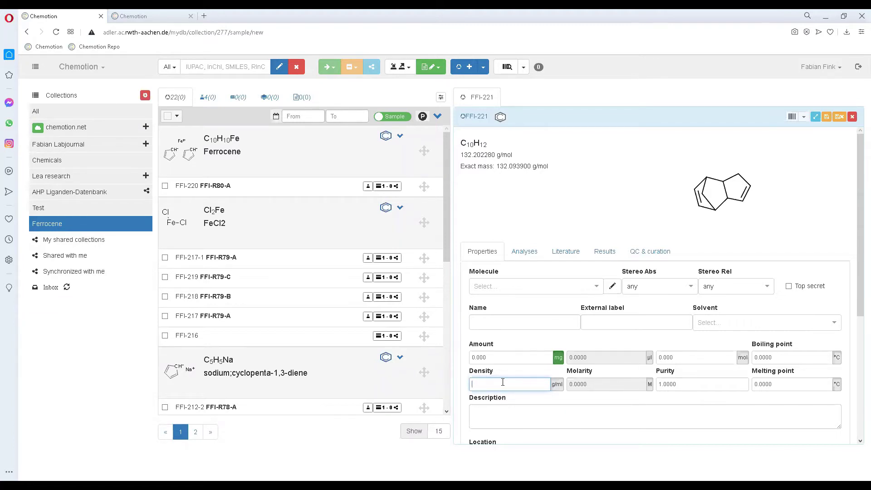
text(0.98)
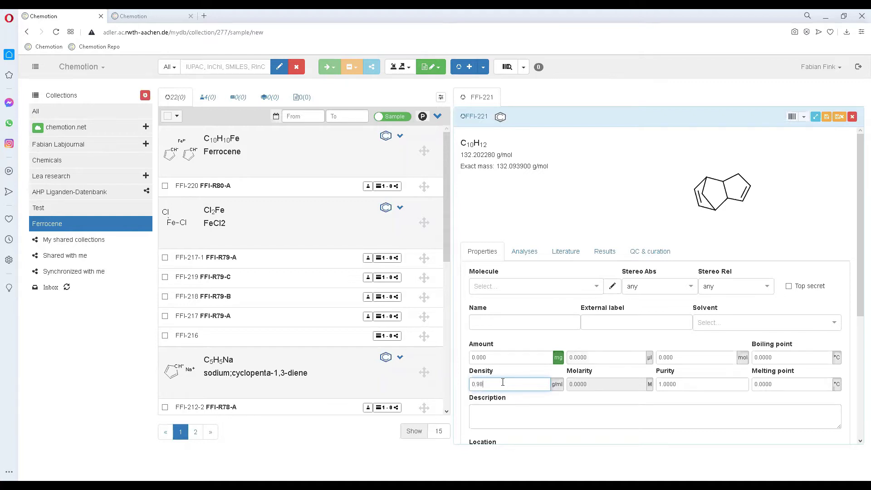
click(827, 117)
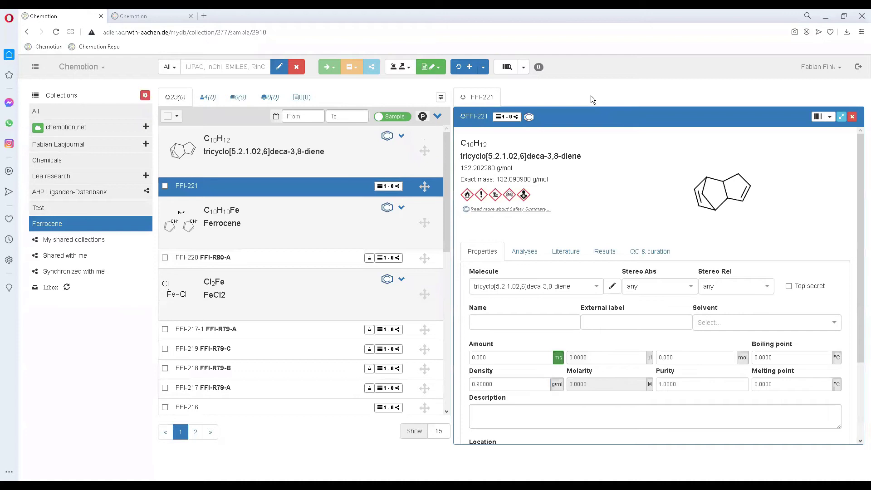
Create sample FFI-222 and load the pasted cyclopenta-1,3-diene molfile as its structure
click(465, 67)
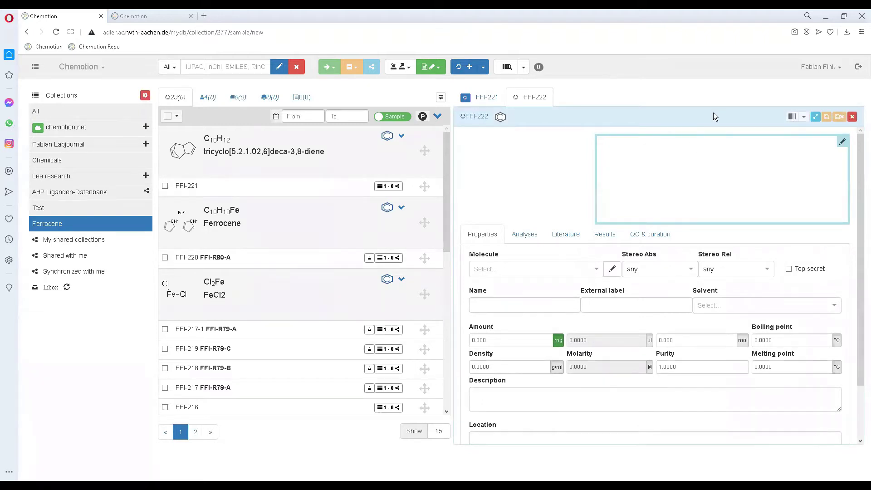
click(711, 187)
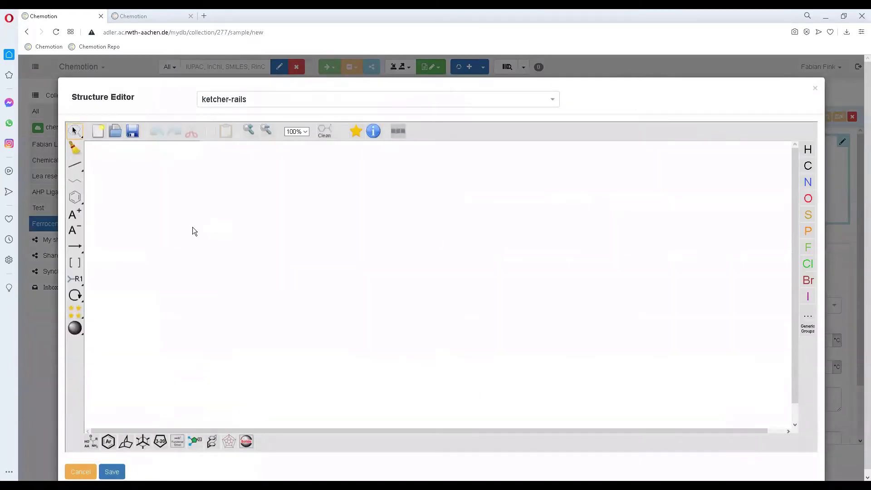
click(115, 132)
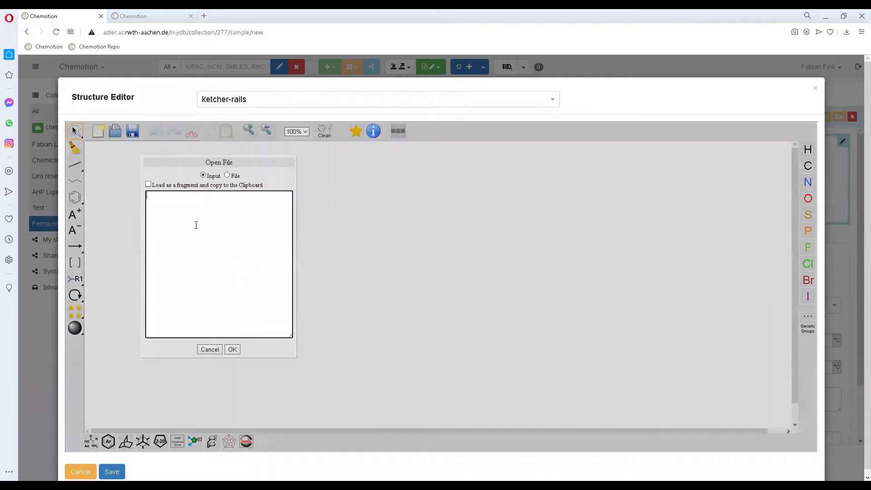
key(ctrl+v)
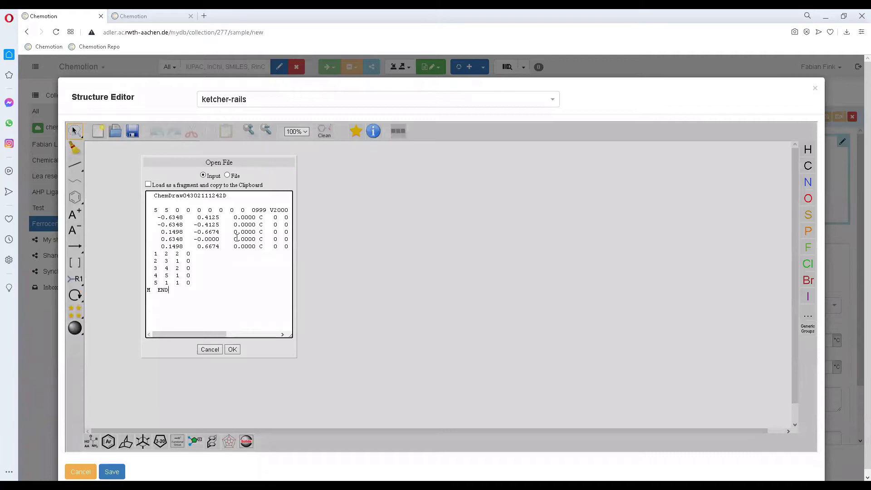
click(232, 349)
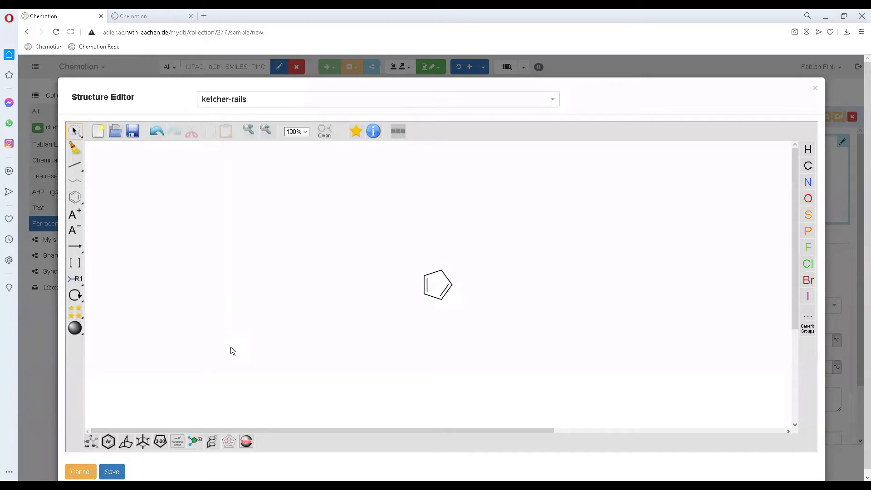
click(112, 471)
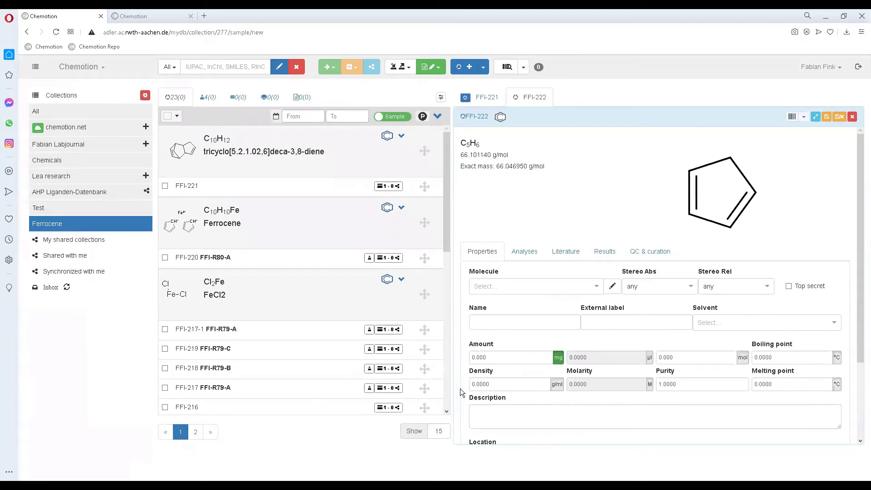
Set FFI-222's density to 0.80 g/ml and save the sample
click(506, 379)
text(0.80)
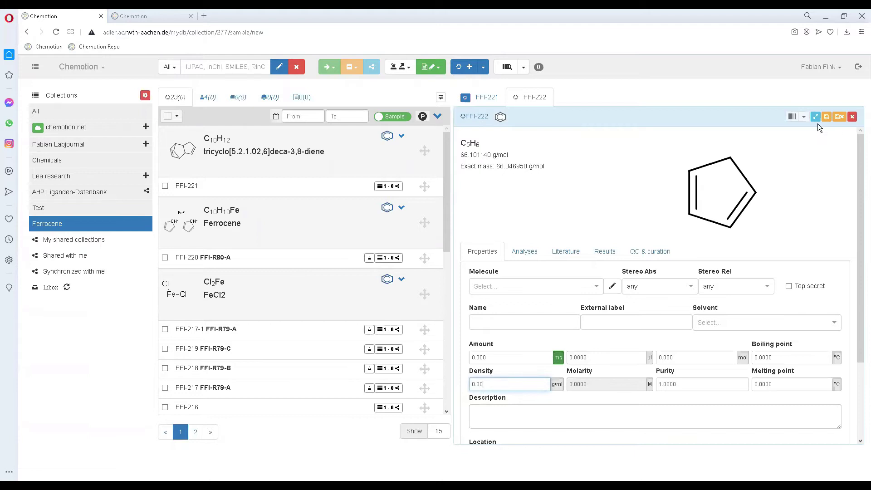
click(826, 116)
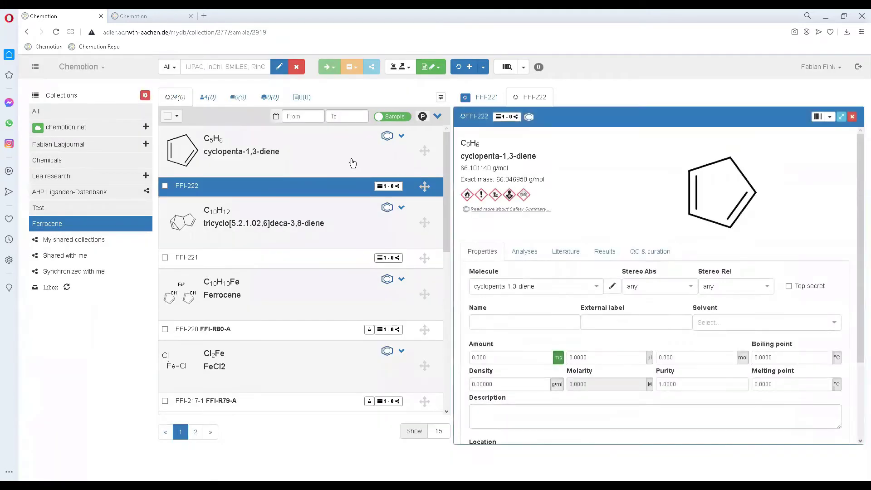
mouse_move(199, 204)
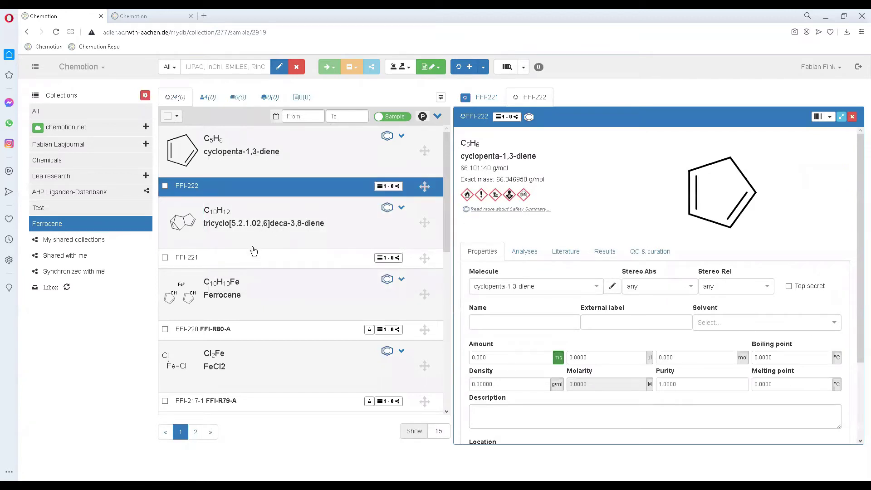
Create an empty reaction, FFI-R81, from the create dropdown
click(483, 66)
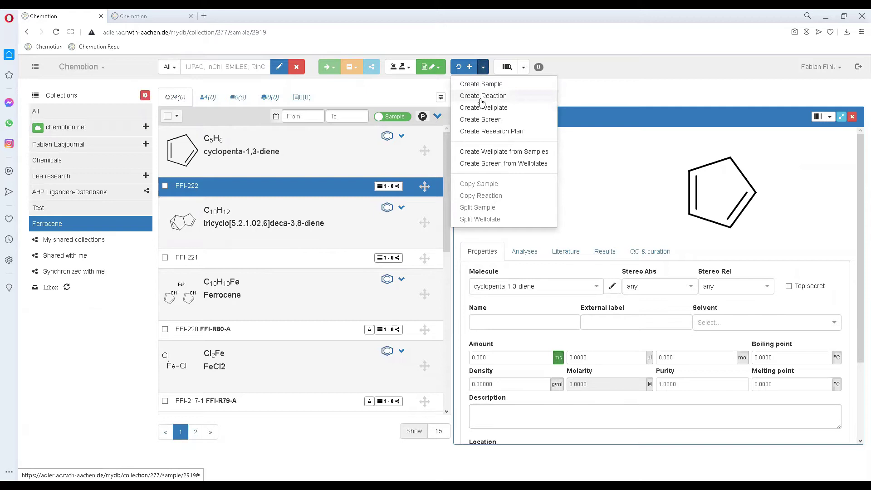
click(482, 99)
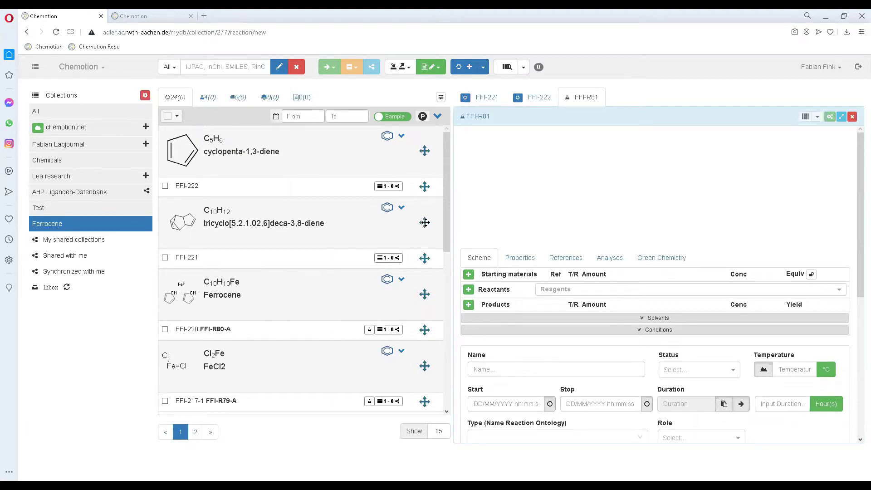
Add the tricyclo sample to FFI-R81's Starting materials as FFI-223 and save
drag(423, 222, 573, 272)
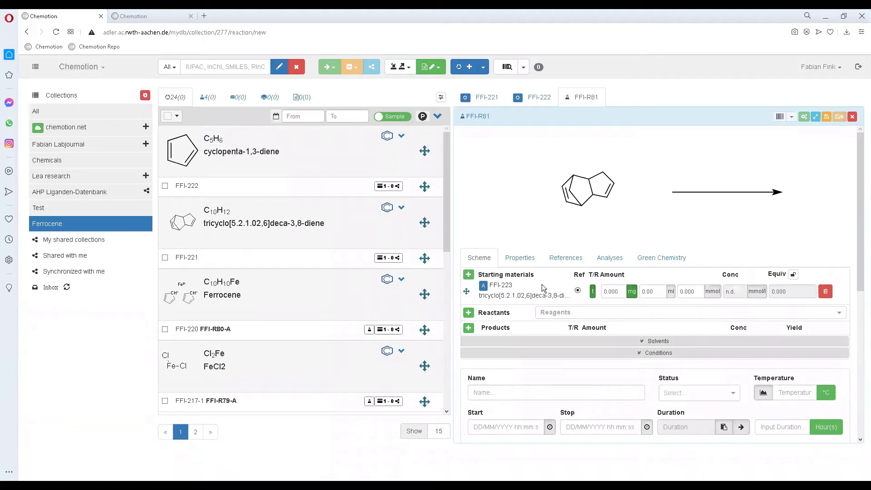
click(826, 118)
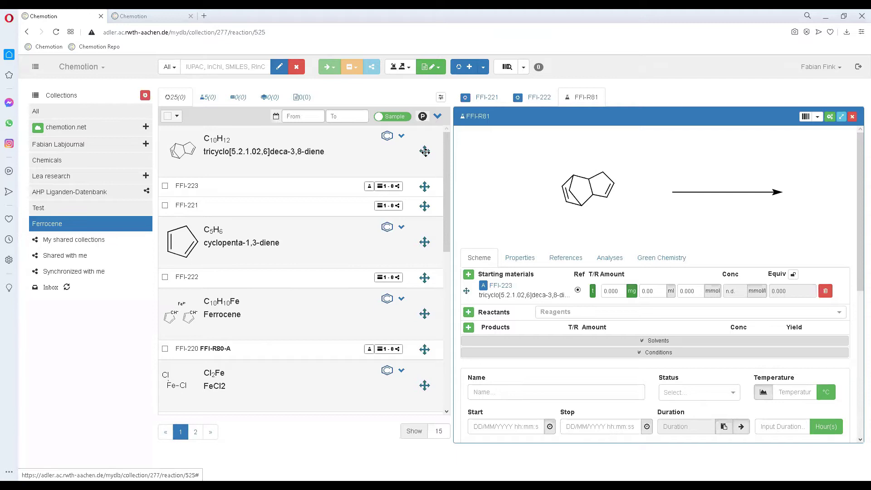
drag(423, 151, 421, 161)
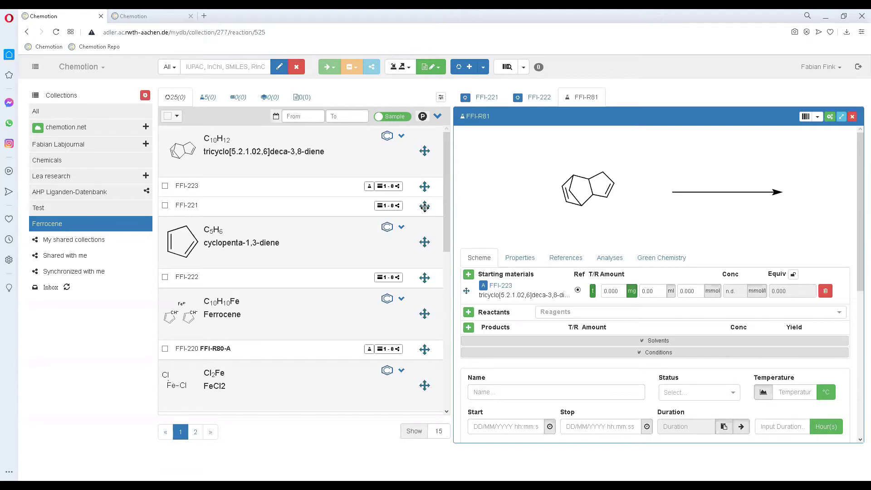
Drag FFI-221 into Starting materials as split sample FFI-221-1 and save the reaction
drag(424, 208, 489, 284)
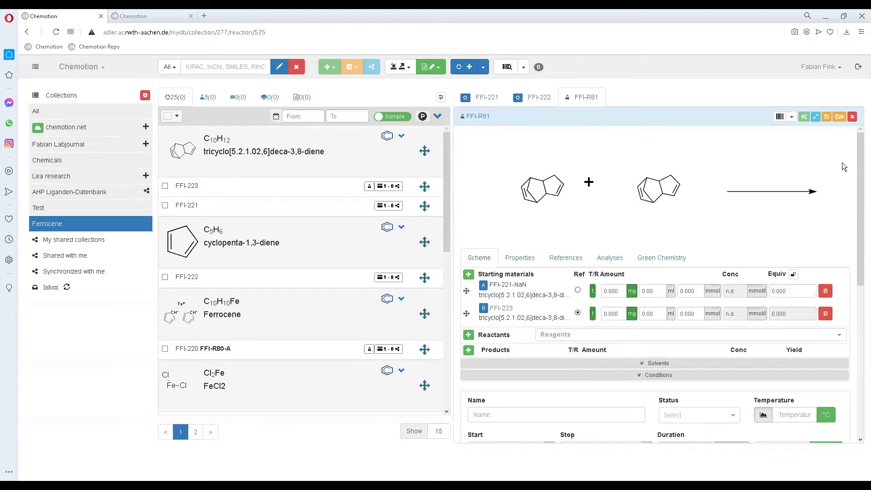
click(831, 121)
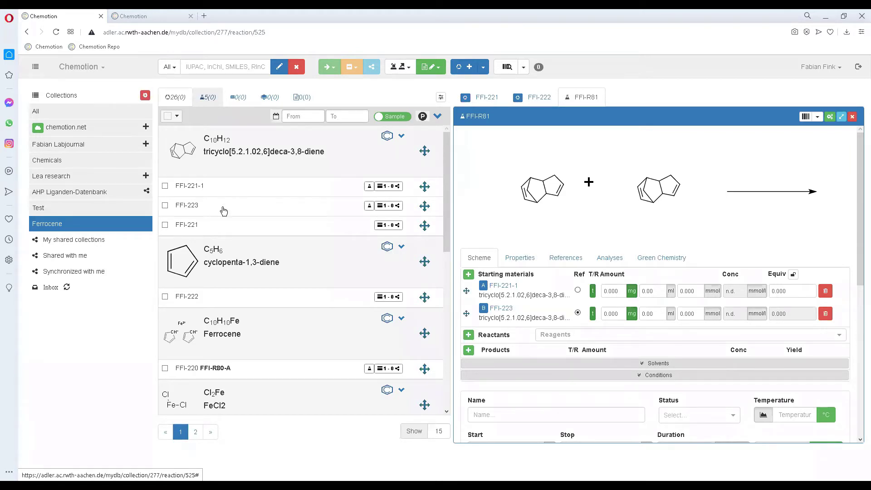
Set FFI-221-1 to 50 mmol, then open reaction FFI-R78 from the reactions list
click(197, 99)
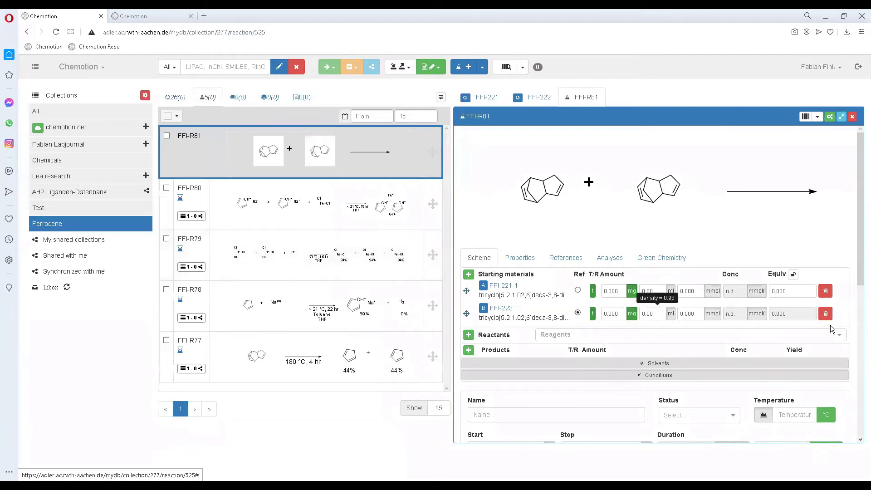
click(701, 289)
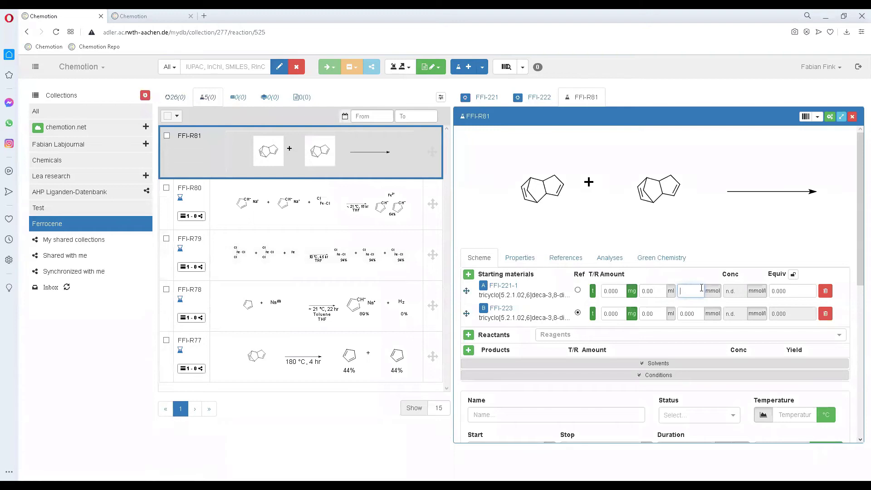
text(50)
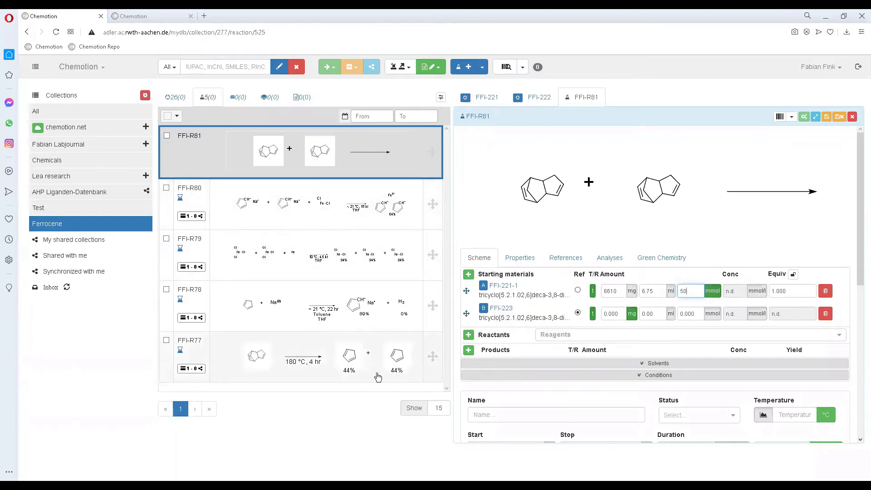
click(269, 328)
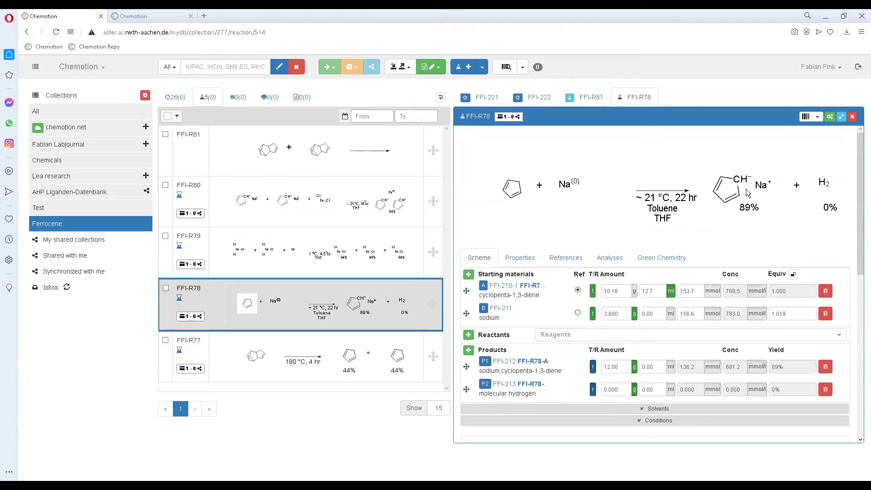
Create sample FFI-224 and place a Na atom from the periodic table in Ketcher
click(483, 69)
click(479, 82)
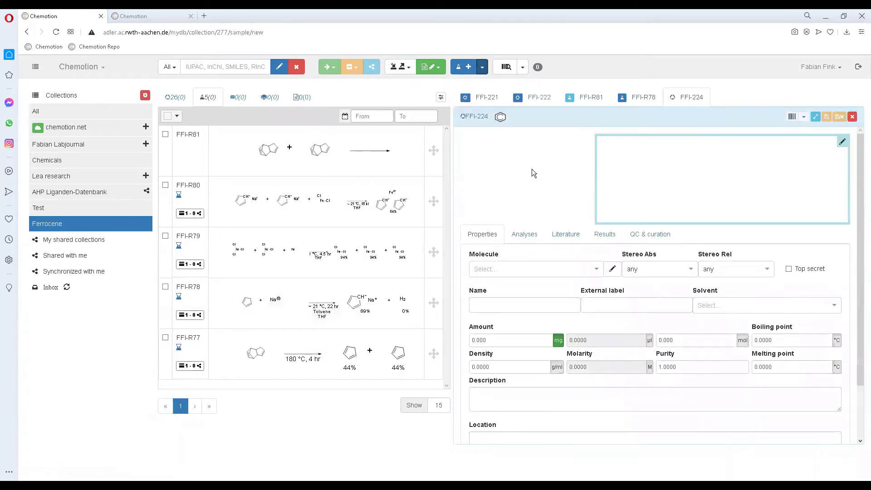
click(713, 173)
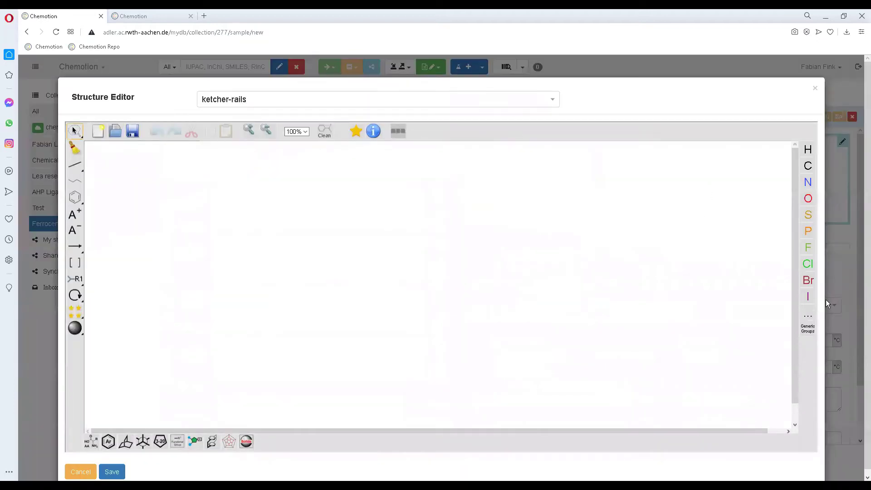
click(808, 318)
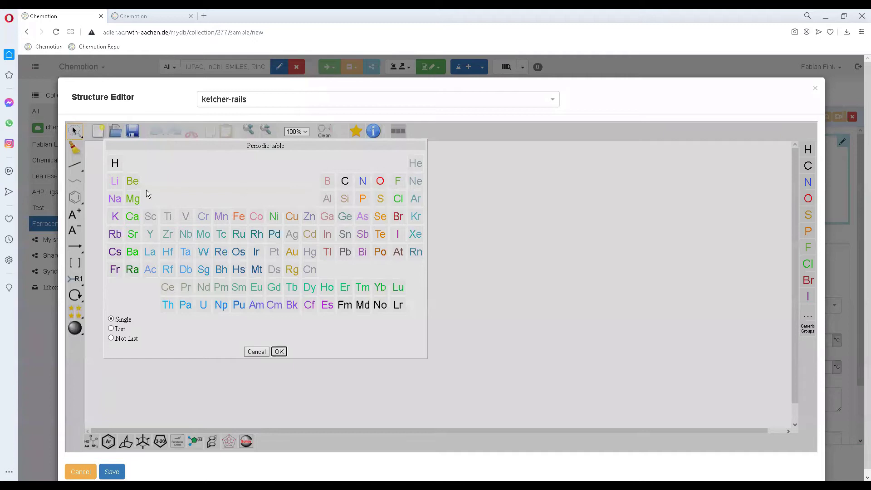
click(112, 200)
click(281, 352)
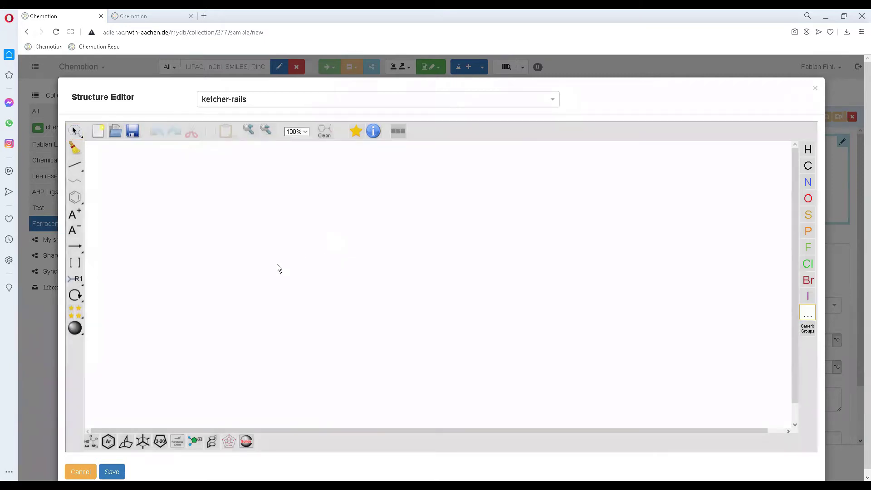
click(277, 266)
click(73, 132)
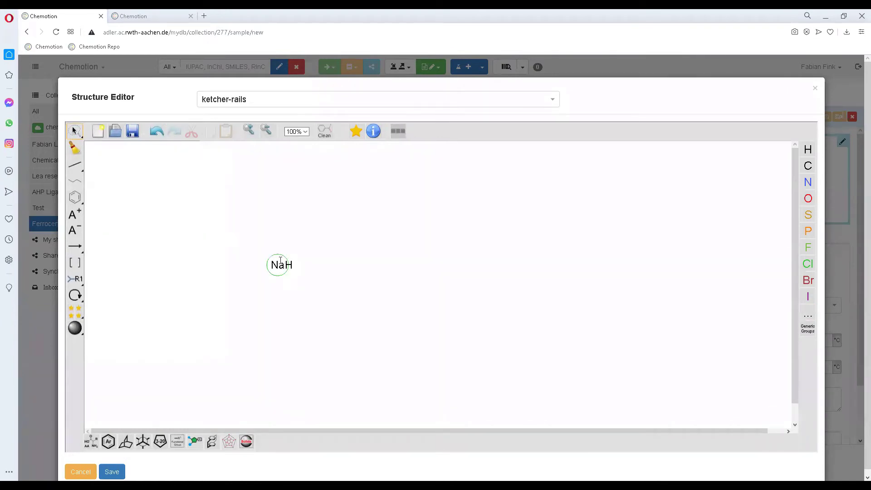
Change the Na atom's Valency to 0 in Atom Properties, then deselect it
click(276, 265)
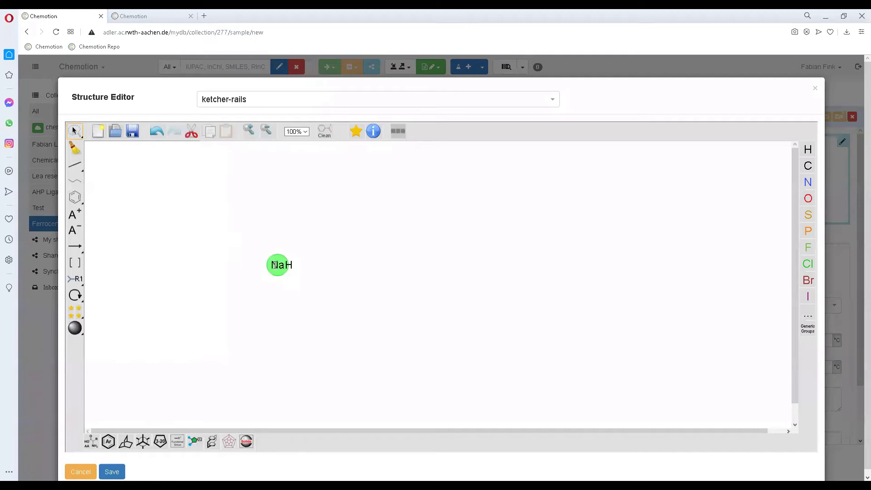
double_click(275, 264)
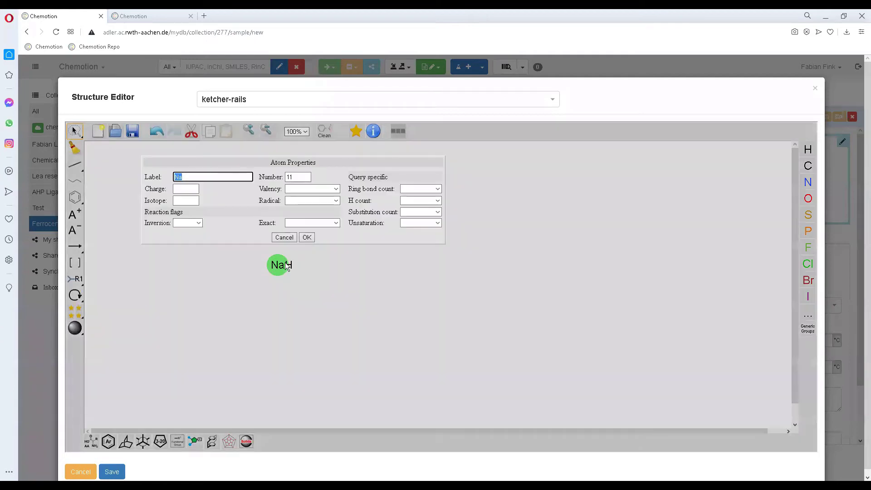
click(336, 189)
click(309, 206)
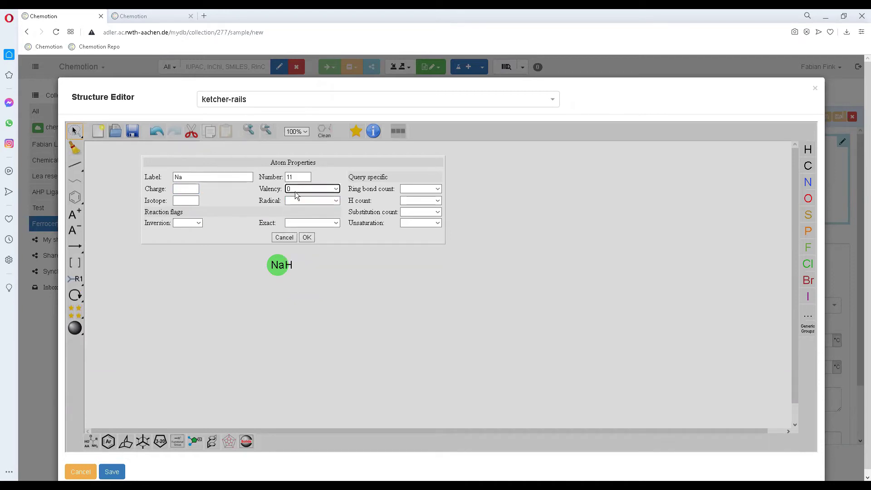
click(302, 237)
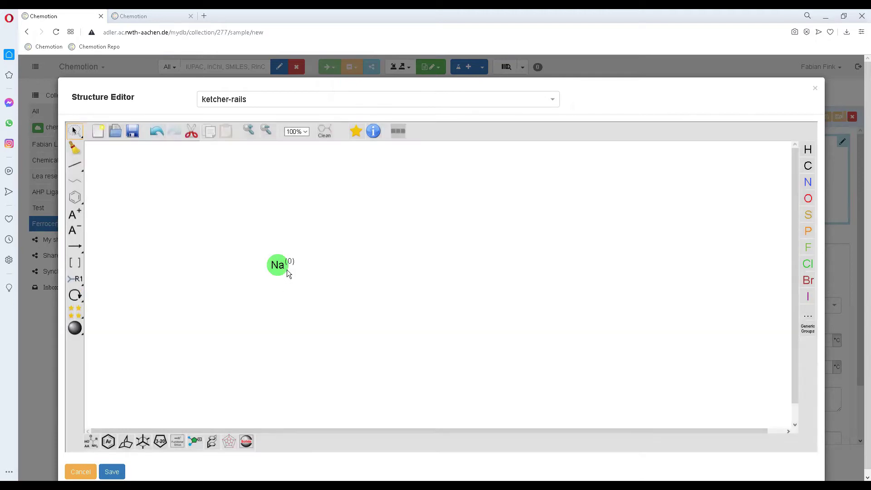
click(359, 288)
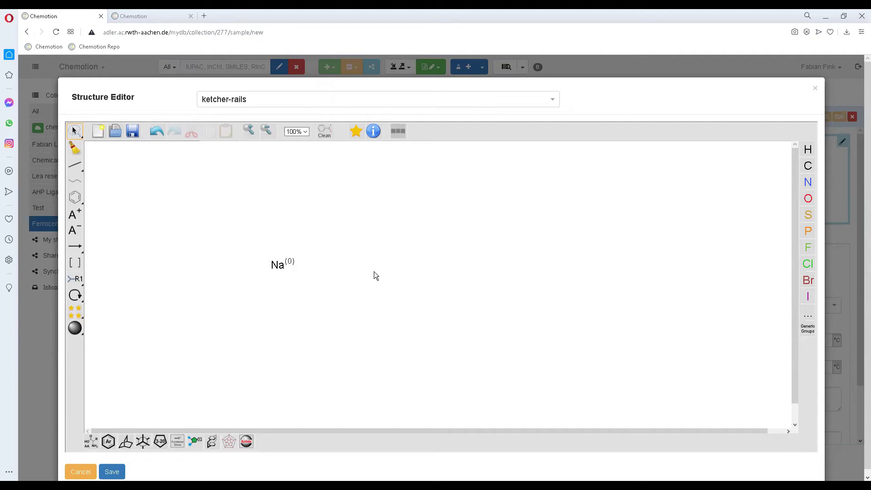
Save the Na(0) structure to sample FFI-224, then enlarge FFI-R78's description box
click(112, 472)
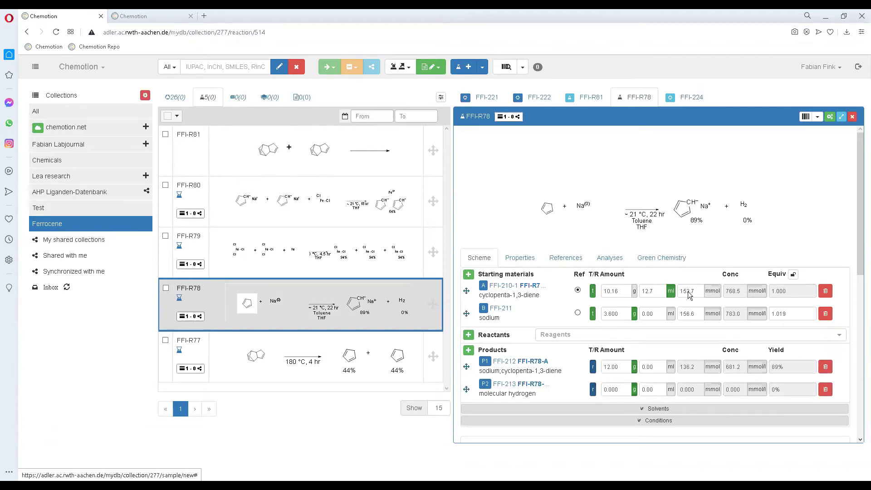
scroll(688, 292, down, 10)
drag(840, 297, 840, 307)
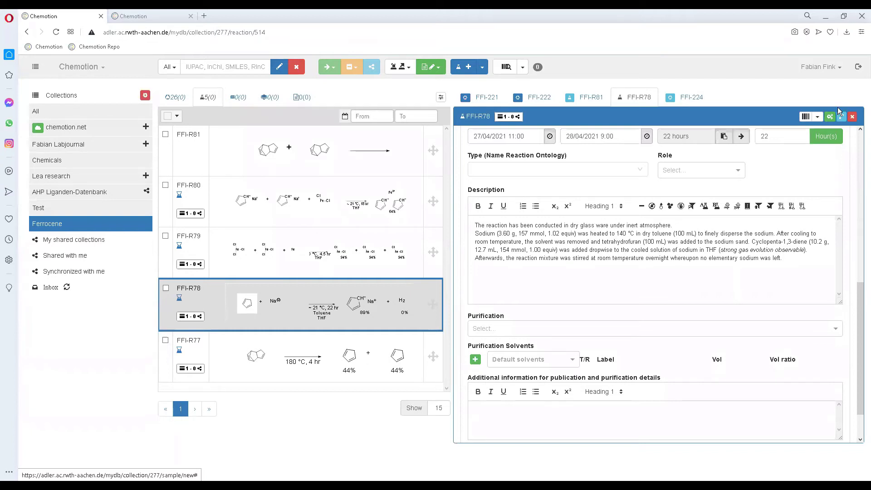
Change FFI-R78's temperature profile time point from 03:00:01 to 03:30:00
scroll(769, 186, up, 2)
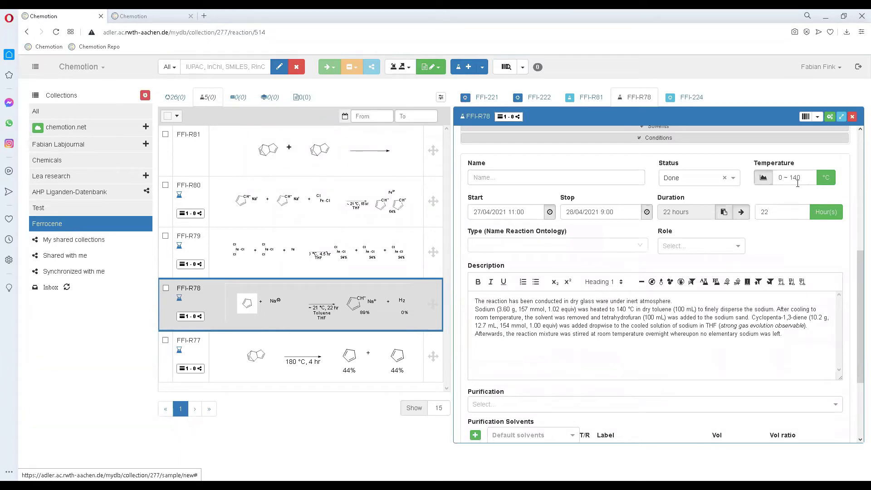
click(765, 179)
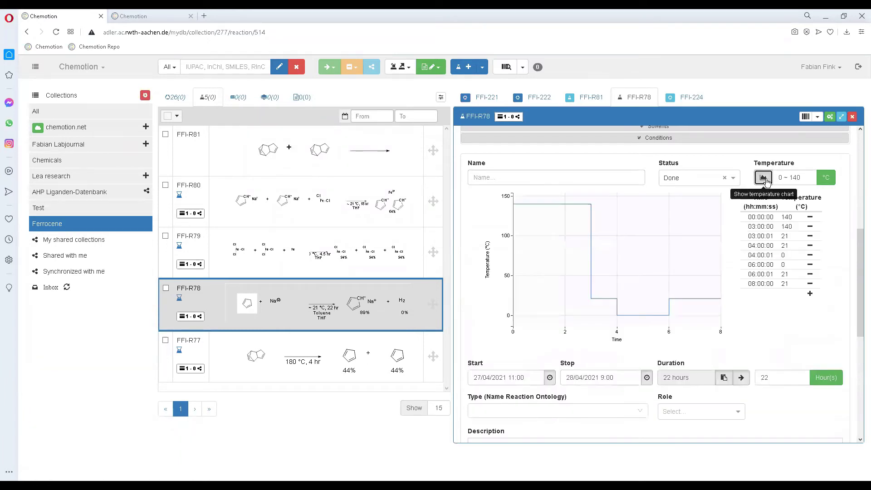
click(772, 237)
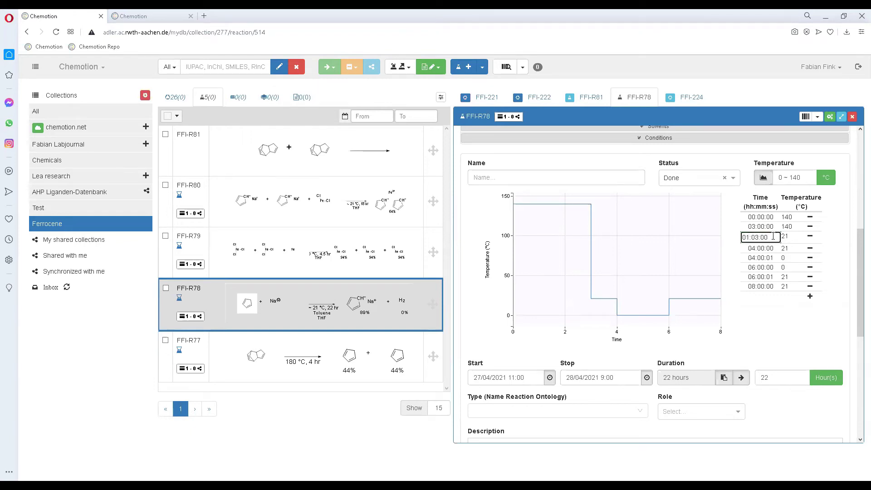
key(BackSpace)
text(3)
key(BackSpace)
text(30:)
text(03)
click(763, 317)
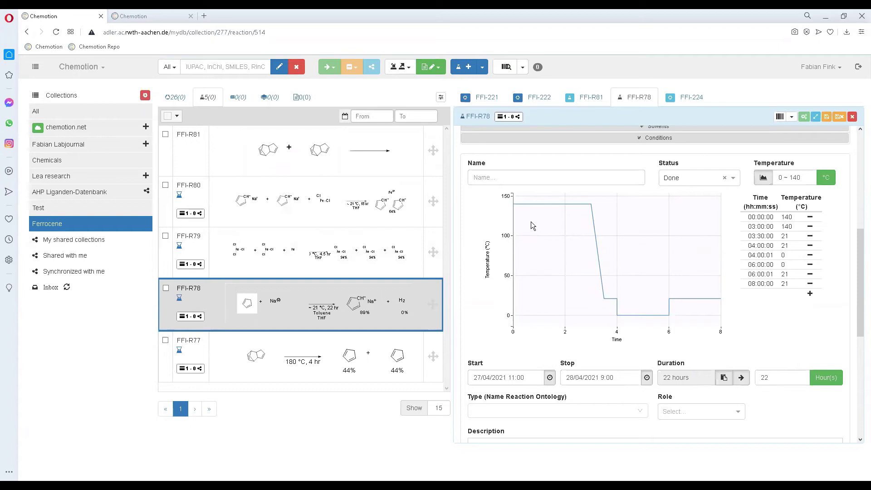
Open reaction FFI-R79 (iron(III) chloride and iron to FeCl2) from the reaction list
click(277, 243)
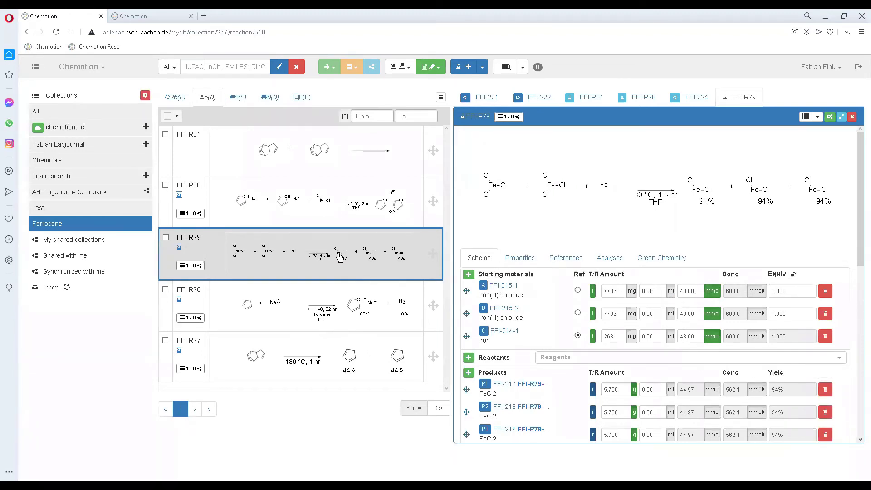
Open reaction FFI-R80, ferrocene in 64% yield, from the Ferrocene collection list
click(320, 216)
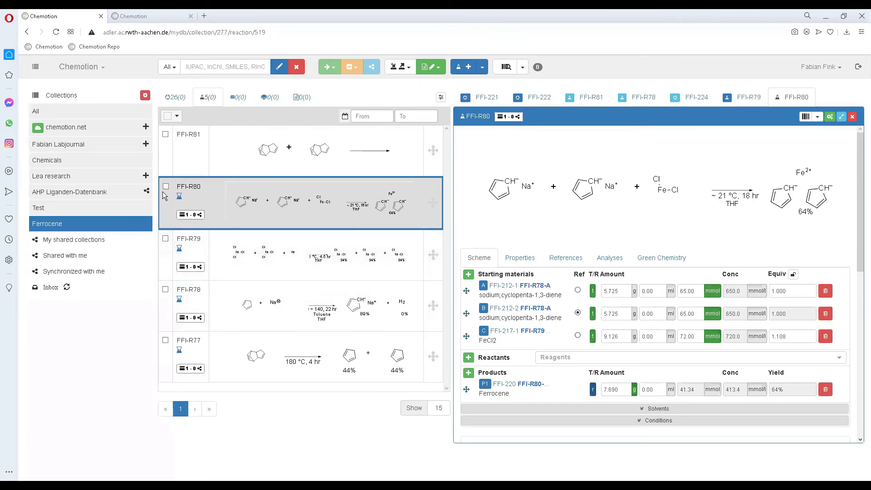
Open the report generator and select reactions FFI-R80, FFI-R79, FFI-R78 and FFI-R77
click(434, 71)
click(437, 85)
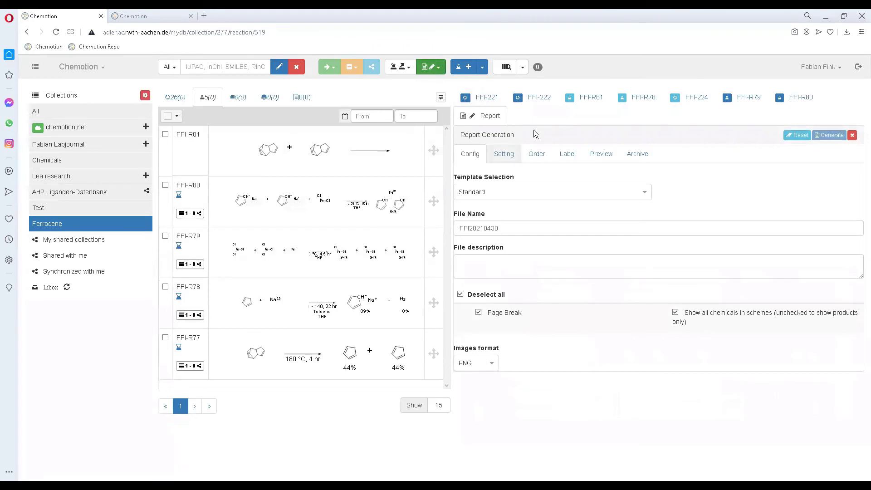
click(165, 185)
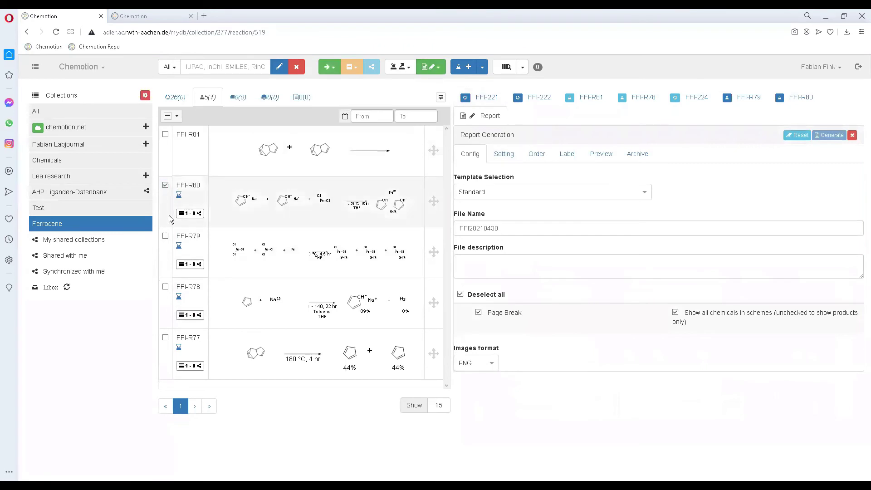
click(165, 236)
click(165, 287)
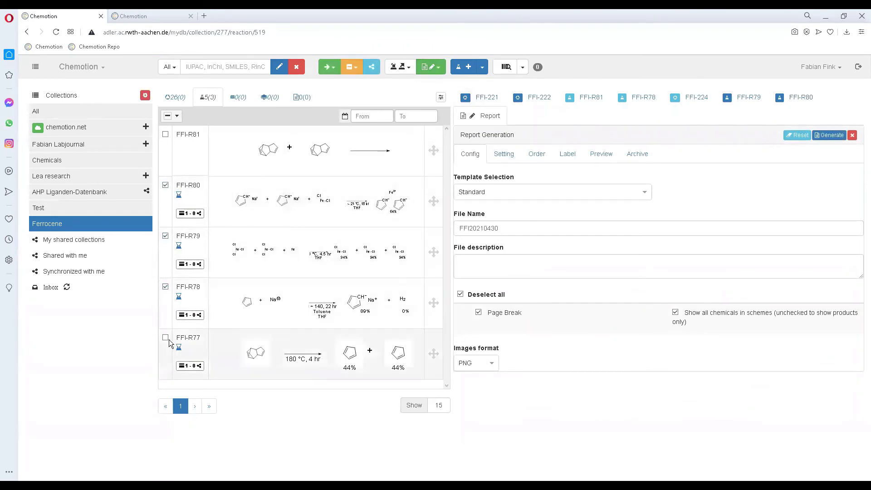
click(166, 338)
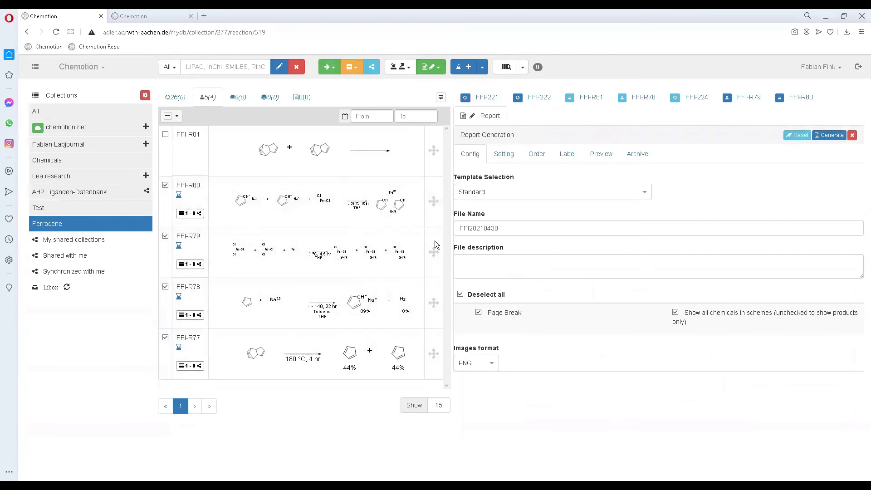
Keep the Standard template and generate report FFI20210430 into the archive
click(647, 192)
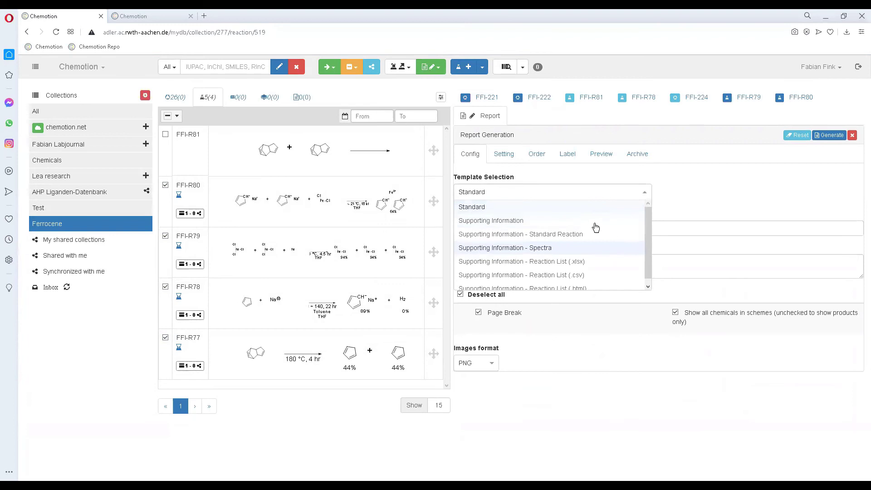
click(535, 207)
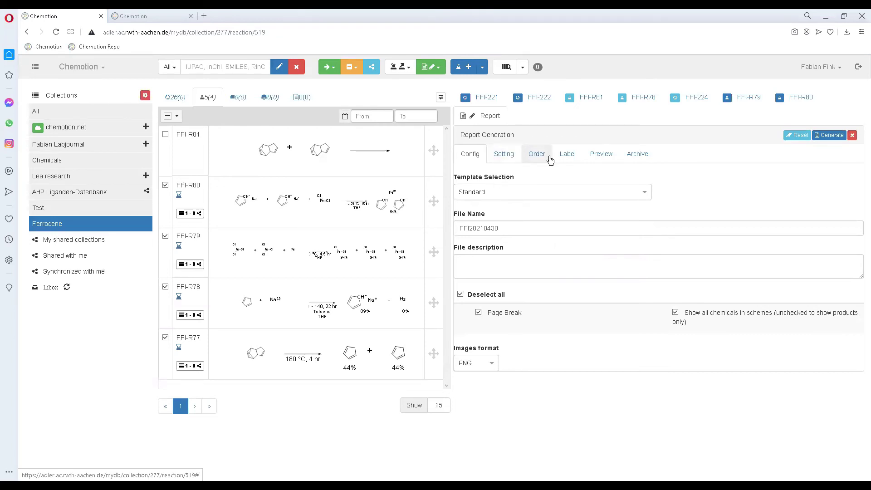
click(640, 155)
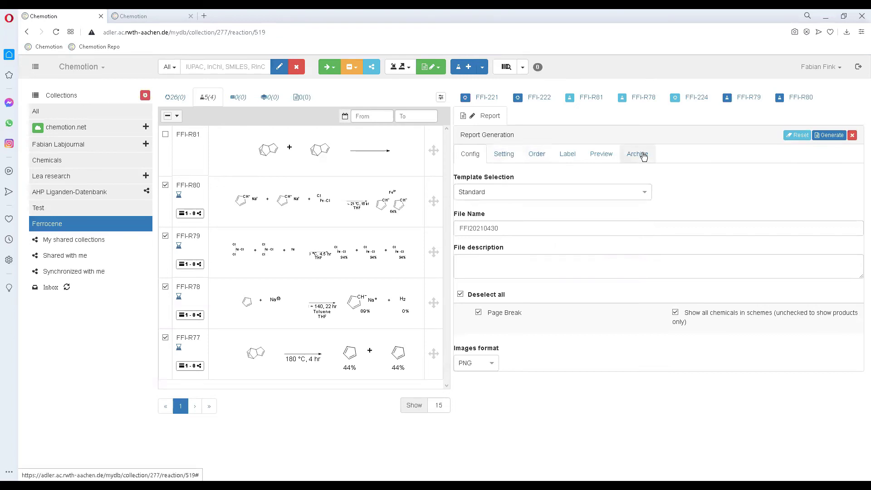
click(829, 135)
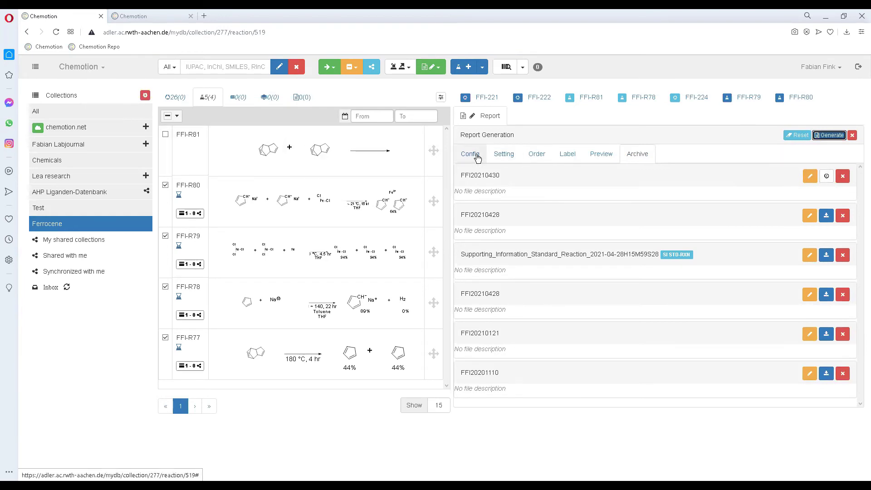
Switch the report template to Supporting Information and show its synthesis product settings
click(476, 155)
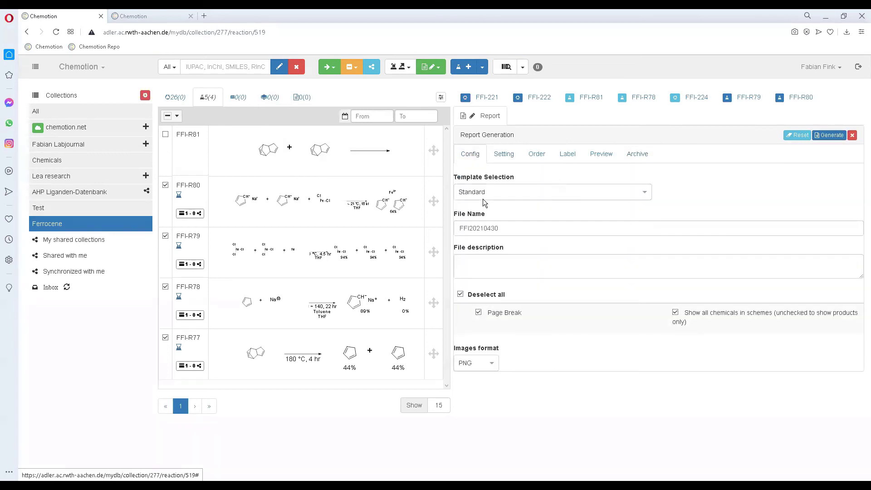
click(494, 191)
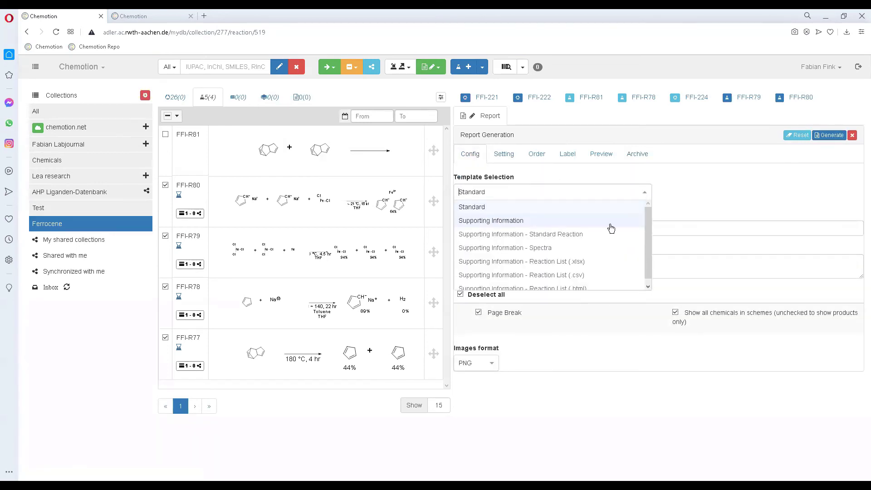
click(516, 220)
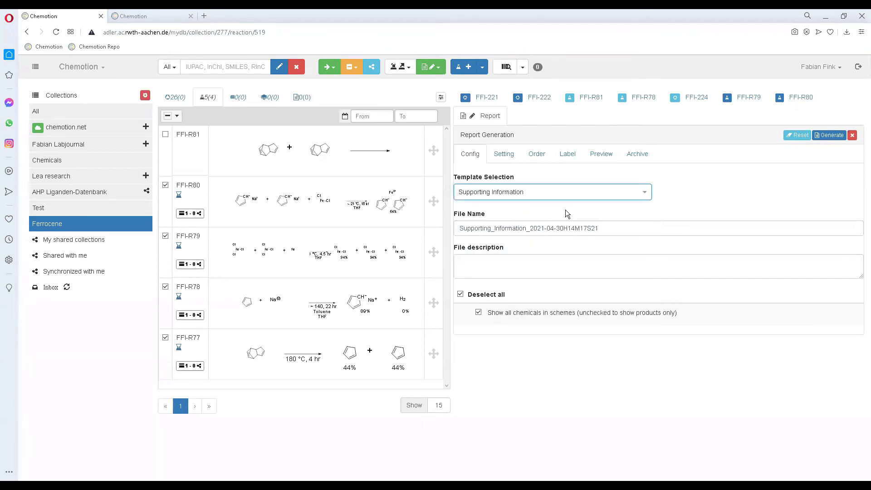
click(510, 157)
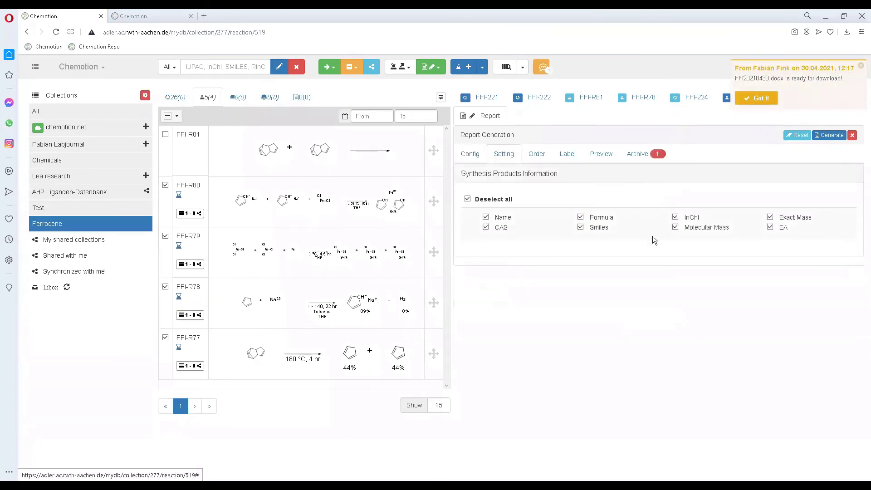
Drag the report's reaction cards into order FFI-R77, FFI-R78, FFI-R79, FFI-R80
click(536, 154)
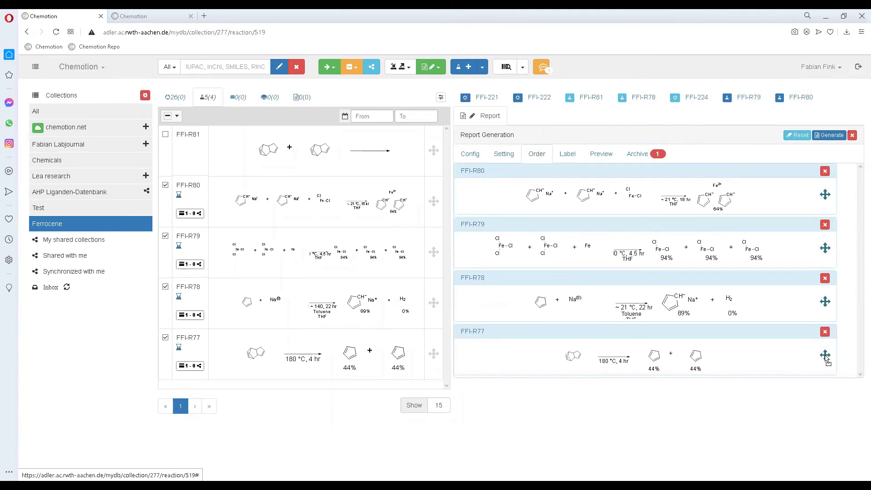
drag(831, 190, 827, 193)
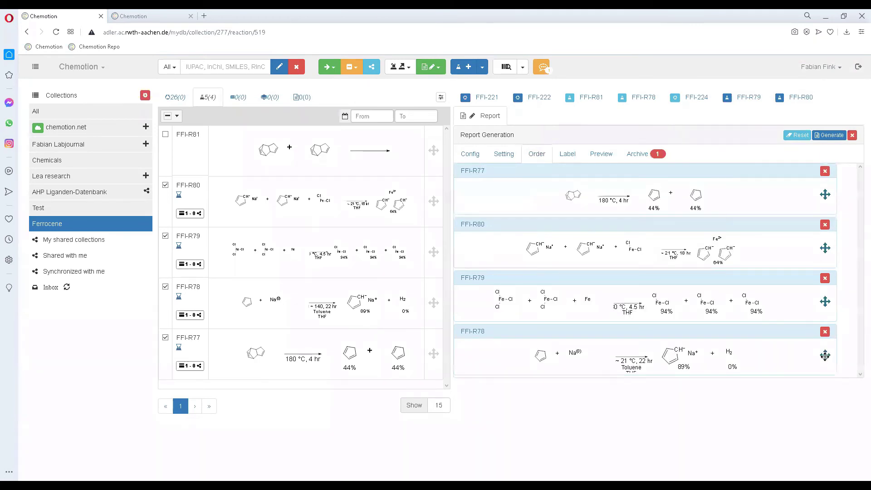
drag(825, 356, 825, 227)
drag(826, 358, 825, 302)
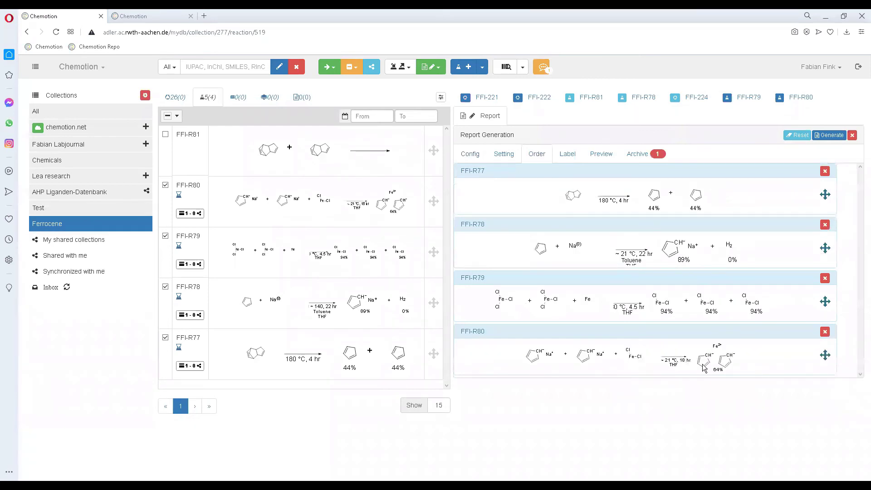
Label ferrocene (C10H10Fe), compound 4 in the label list, as K1
click(564, 154)
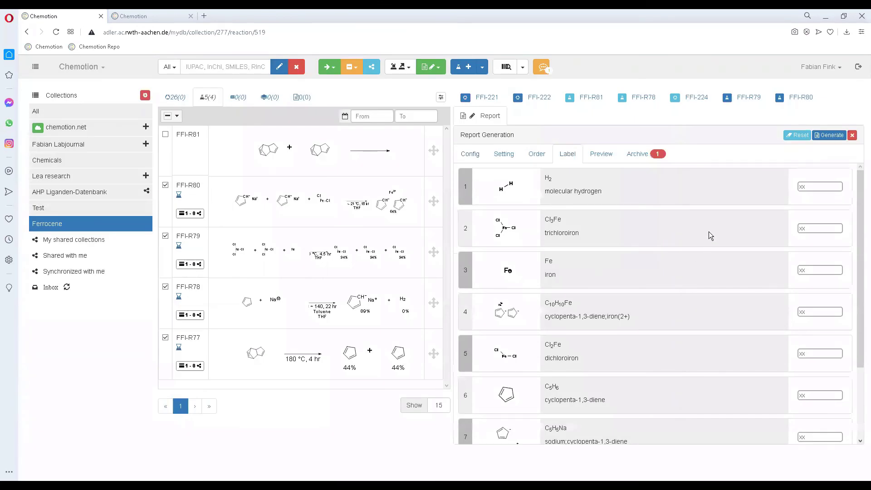
scroll(716, 250, down, 2)
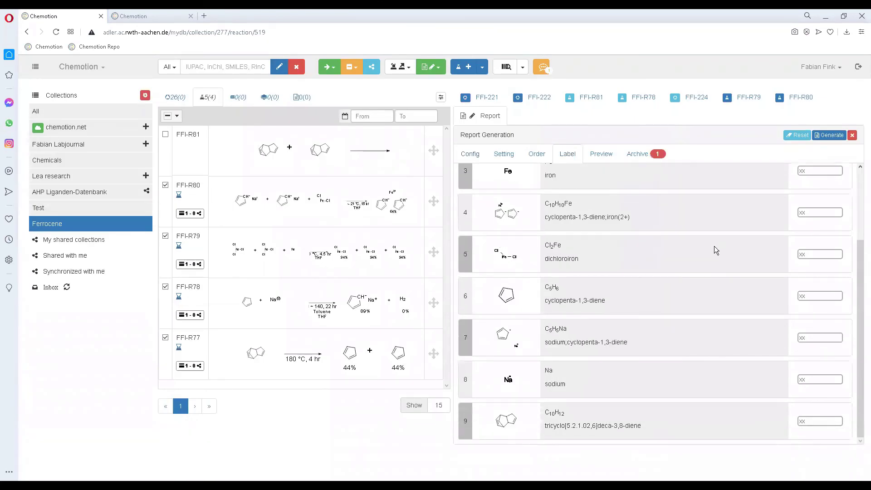
scroll(686, 252, up, 2)
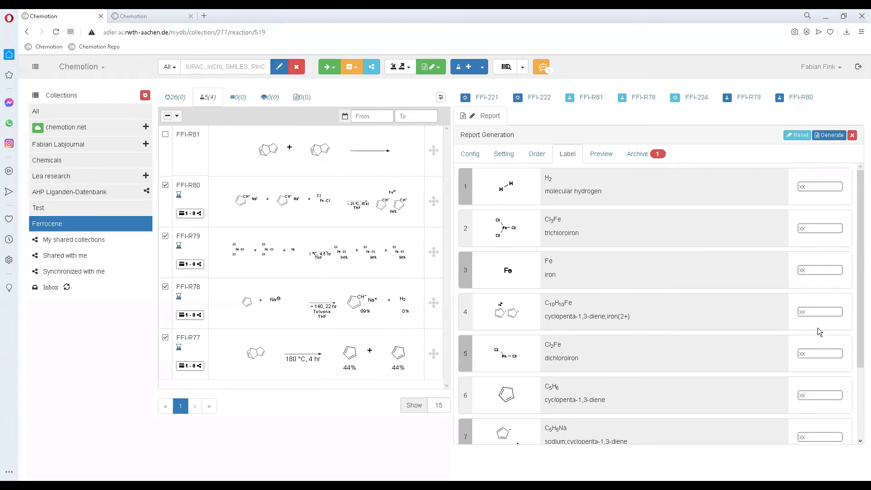
click(818, 311)
text(x)
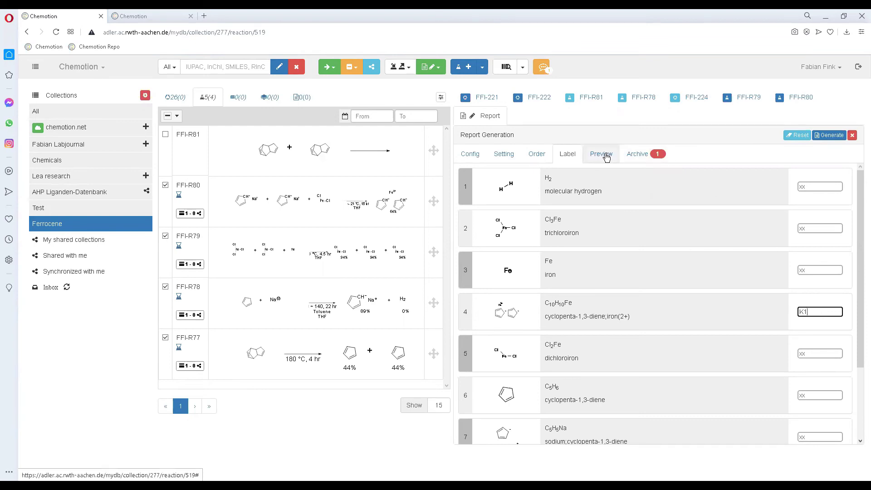
Generate the Supporting Information report and download the FFI20210430 standard report
click(830, 135)
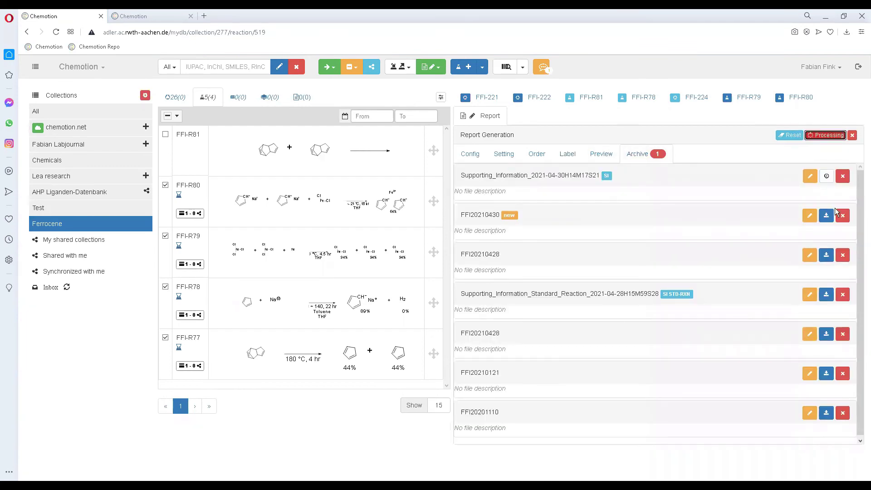
click(826, 217)
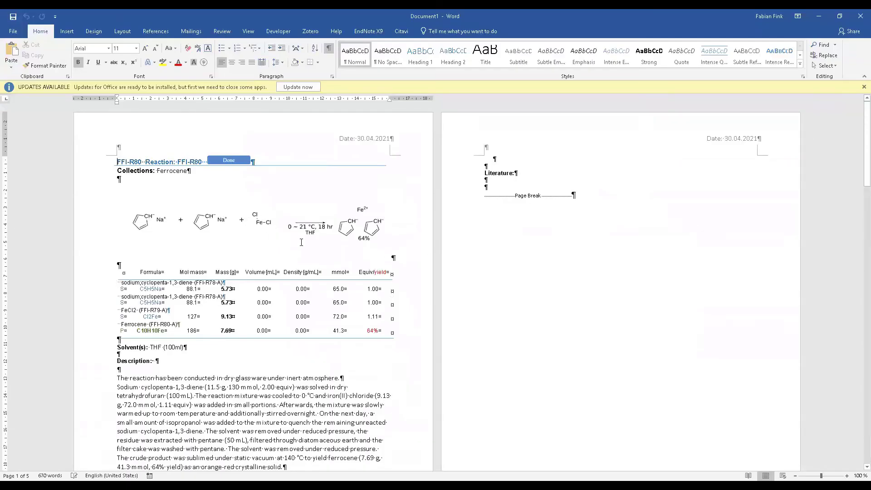
Scroll through the five-page FFI20210430 report in Word, from FFI-R80 to FFI-R77
scroll(307, 244, down, 2)
scroll(219, 195, up, 2)
scroll(472, 263, down, 15)
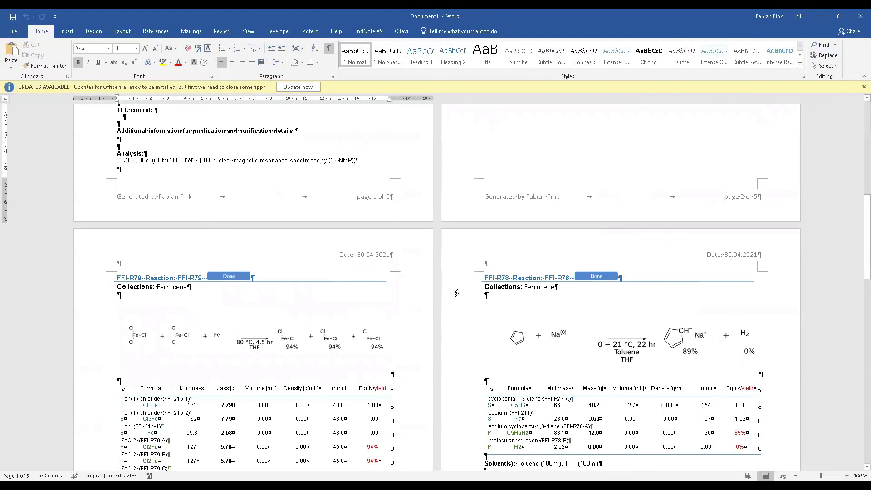
scroll(457, 292, down, 20)
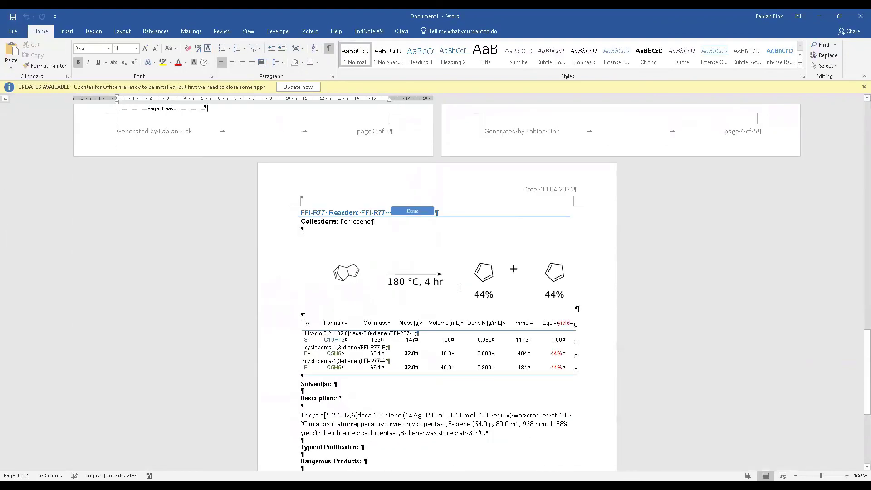
scroll(460, 288, down, 2)
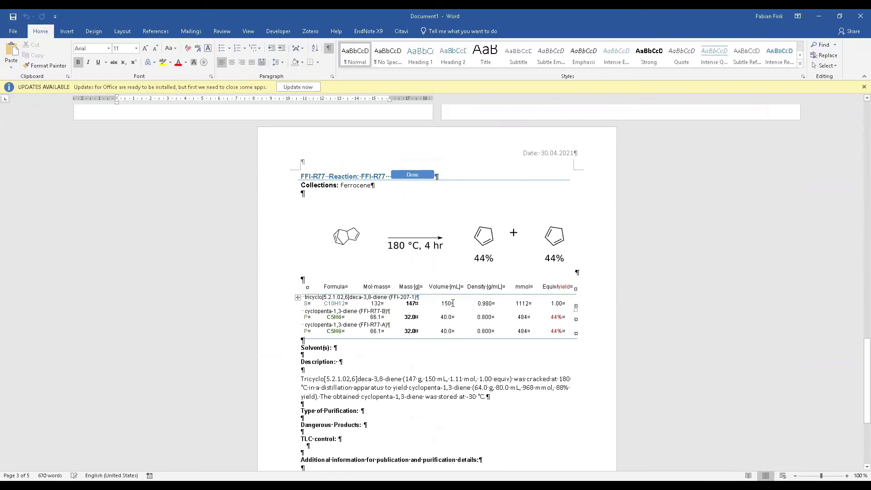
scroll(427, 336, down, 3)
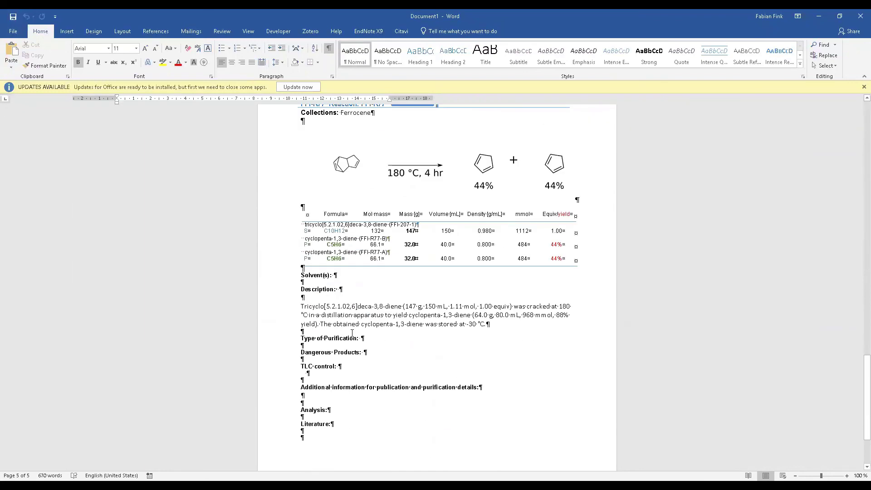
scroll(357, 350, down, 1)
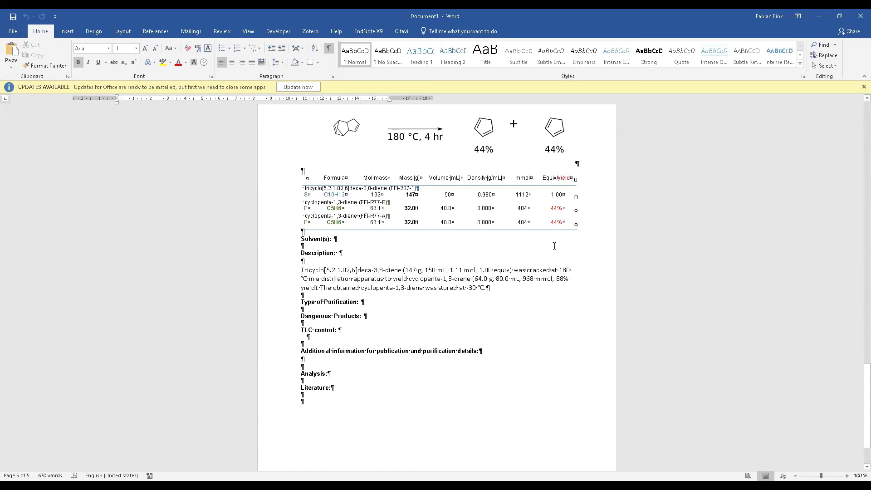
scroll(553, 244, up, 3)
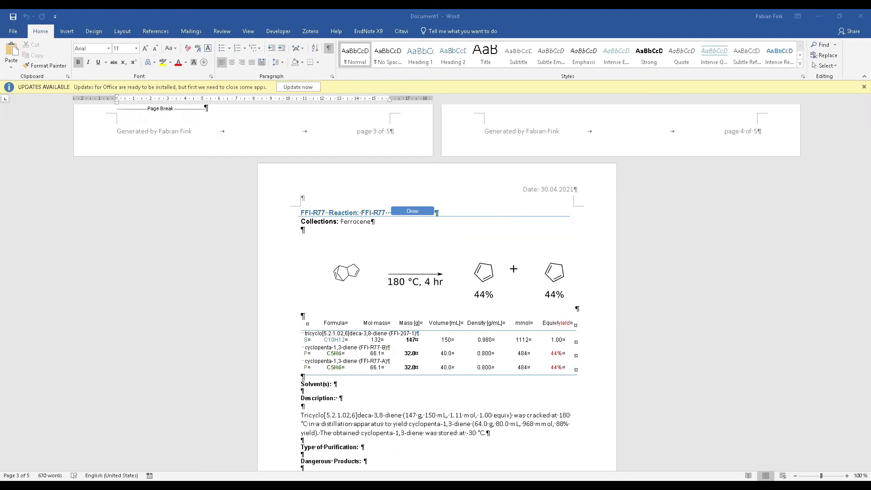
Dismiss the file-opening error and recover the Supporting Information document's contents
click(467, 267)
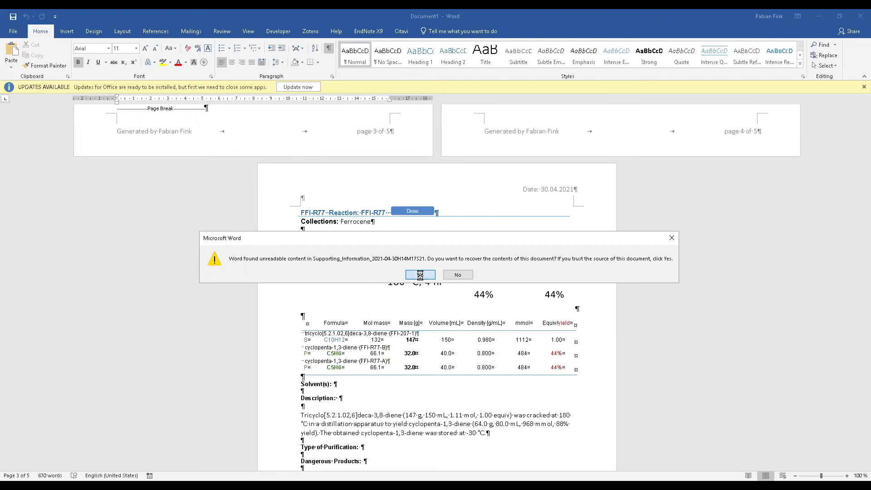
click(420, 275)
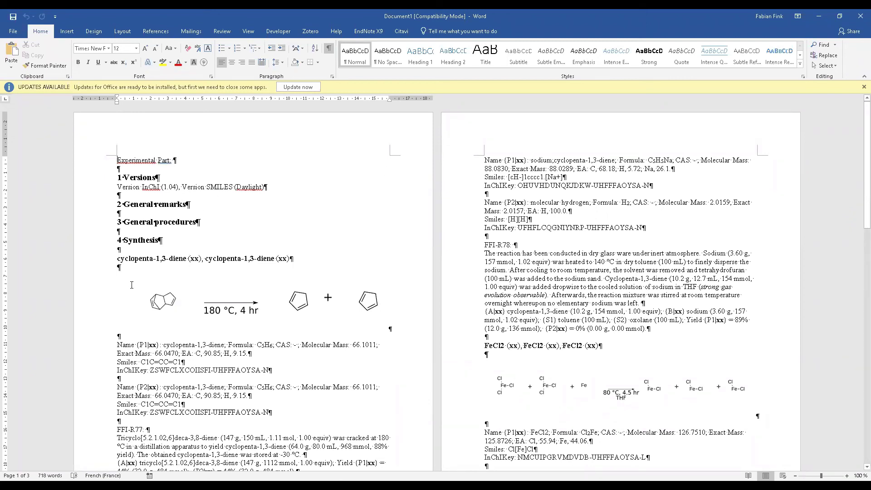
scroll(291, 341, down, 3)
Highlight the K1 label in the Ferrocene heading of the report
scroll(208, 223, down, 1)
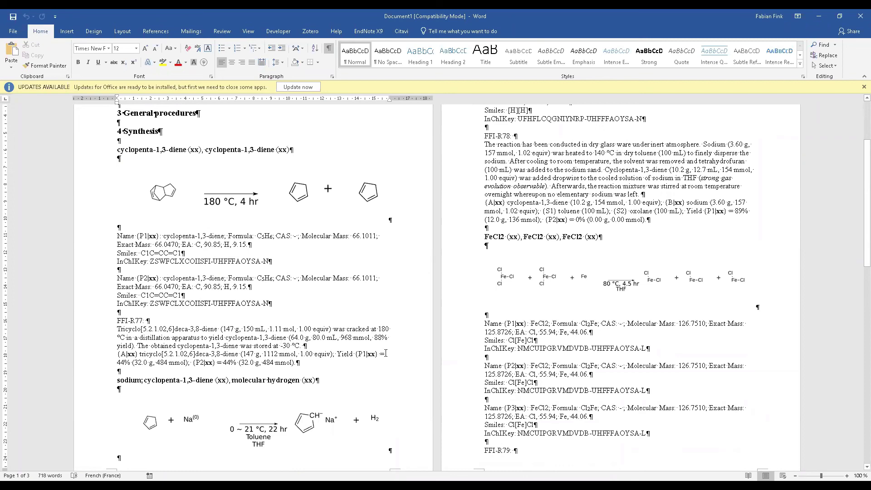
scroll(635, 311, down, 10)
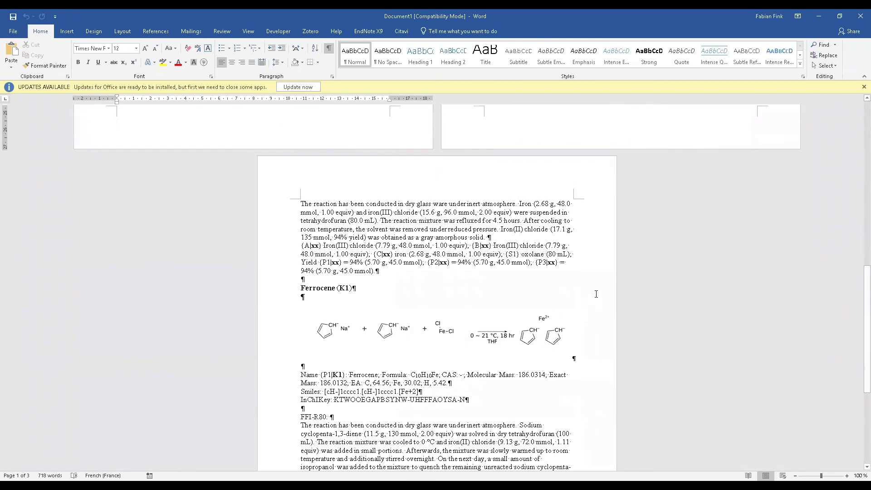
drag(341, 288, 350, 289)
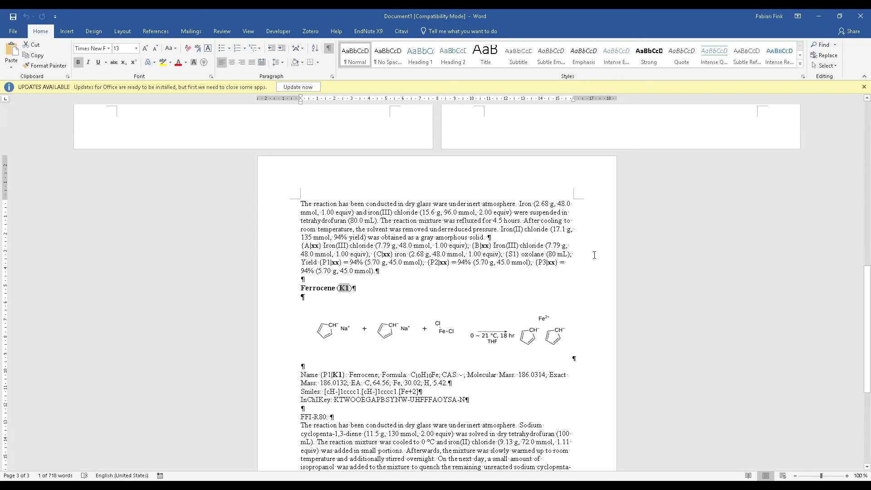
scroll(508, 256, up, 7)
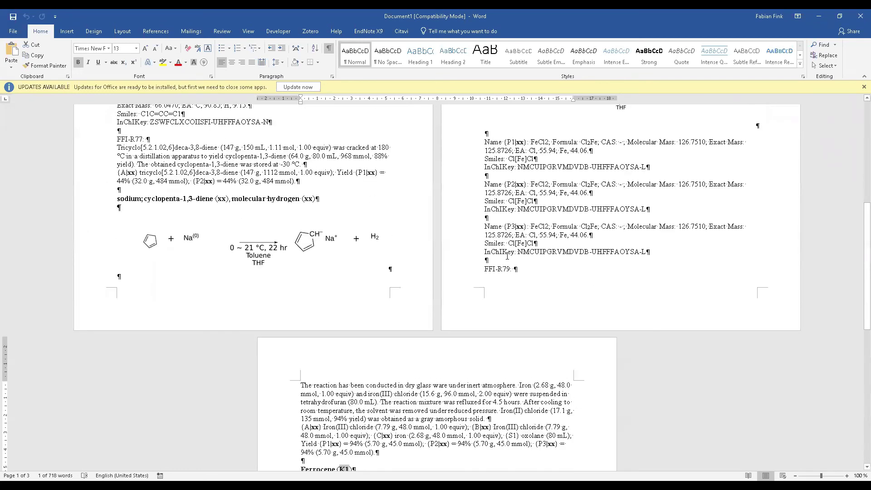
scroll(484, 270, up, 1)
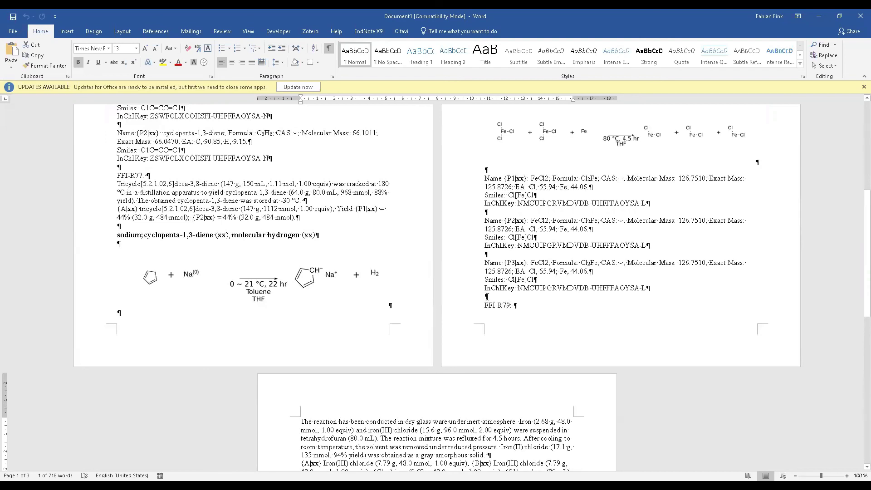
scroll(481, 206, up, 7)
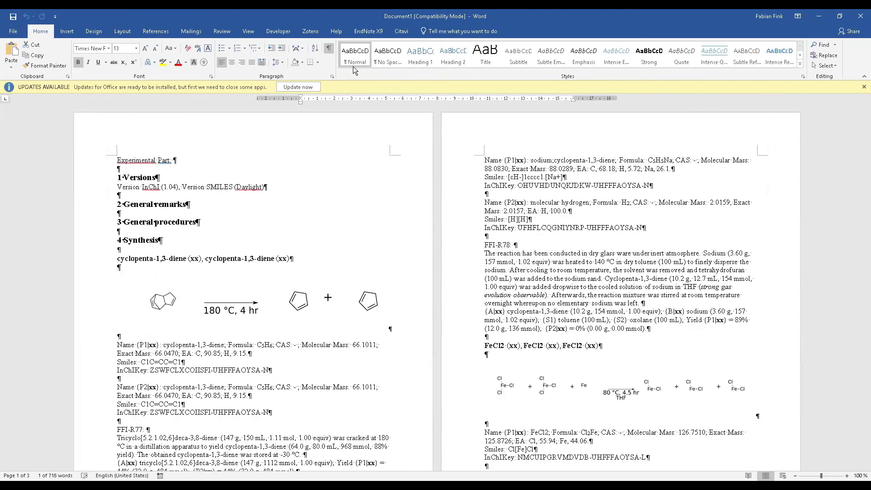